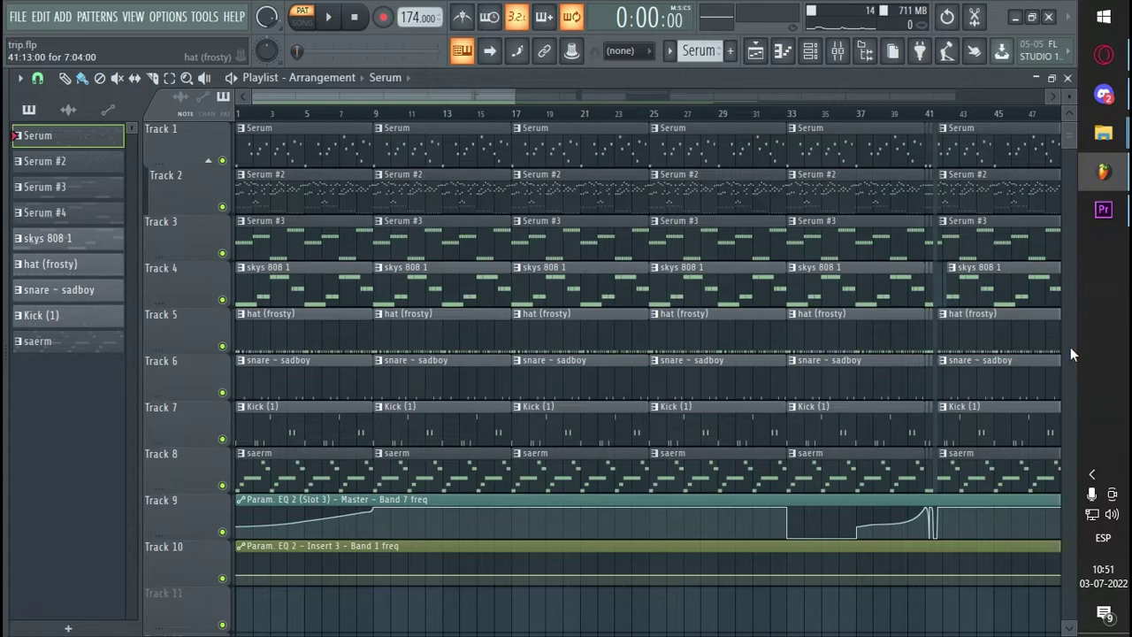
Solo Track 1 and open its Serum #2 melody in the piano roll
left_click_drag(354, 99, 305, 98)
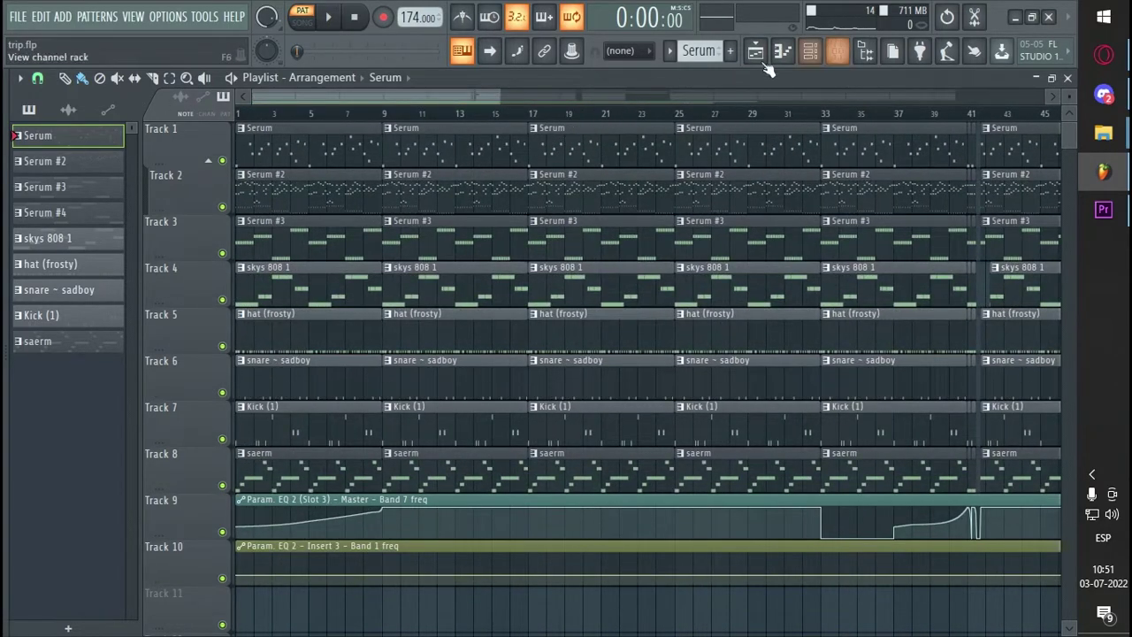
right_click(222, 161)
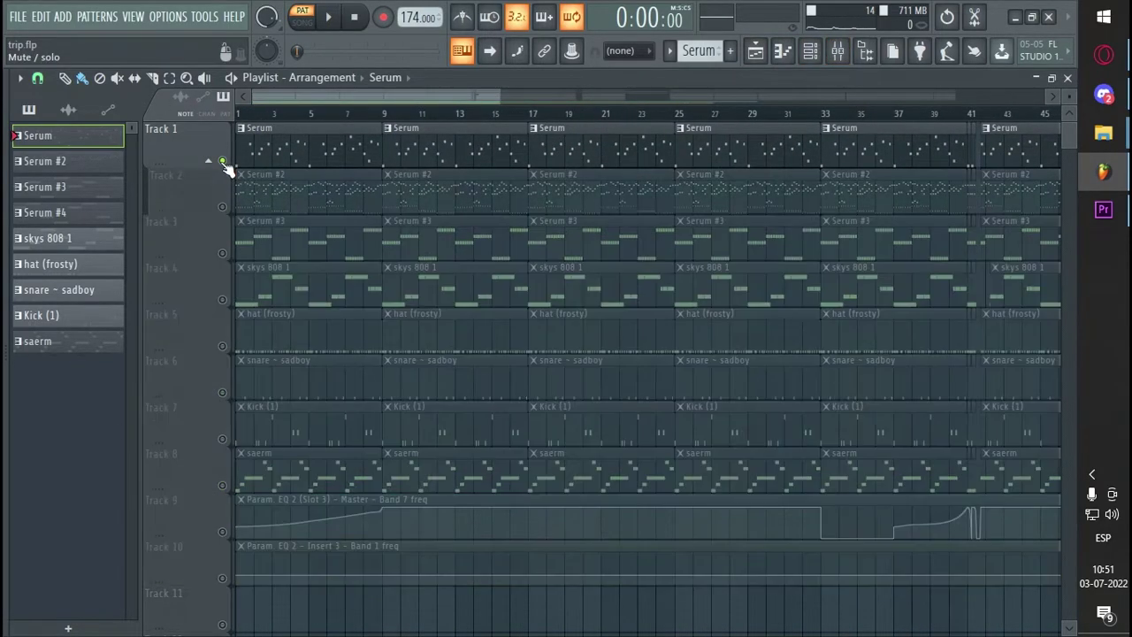
left_click(780, 52)
Play the Serum #2 melody through, then stop playback
key("space")
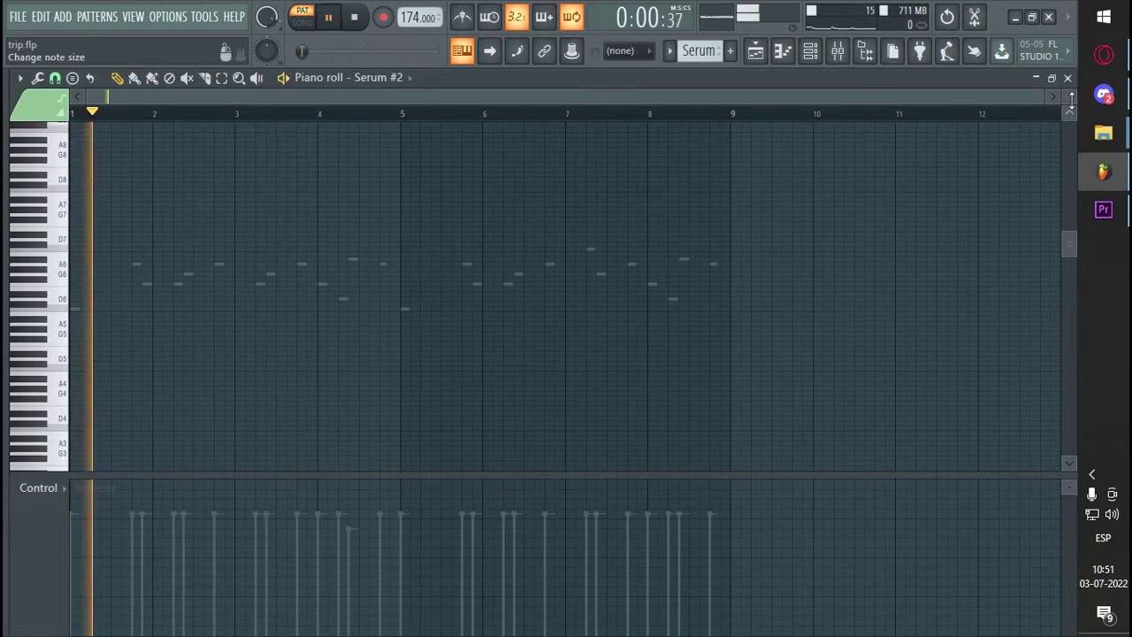
scroll(182, 265, "up", 3)
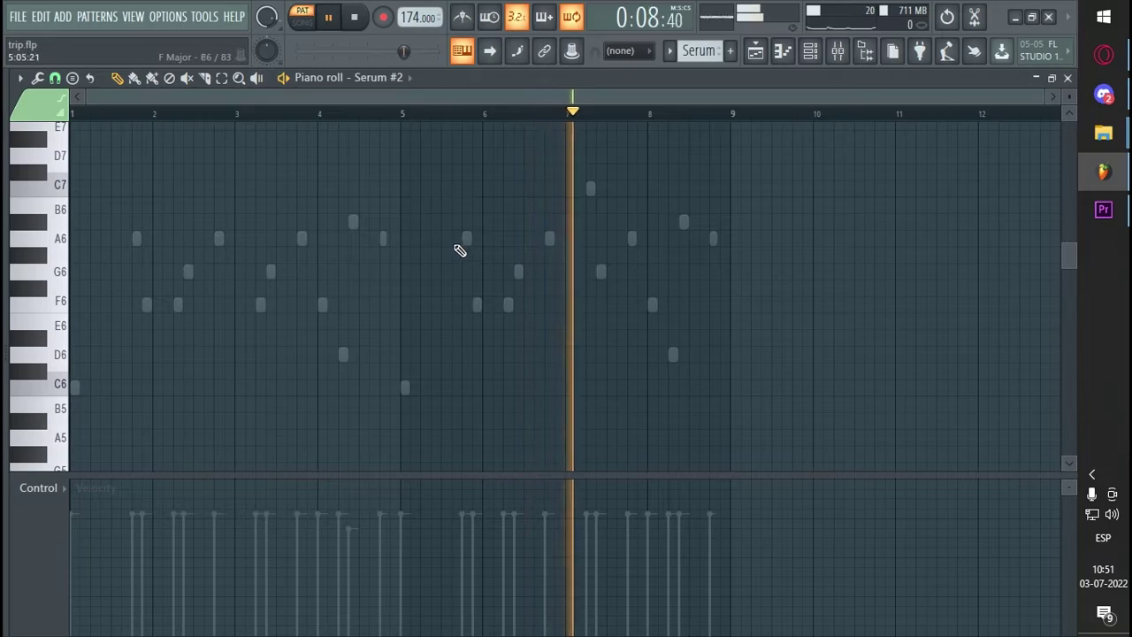
scroll(555, 336, "up", 5)
scroll(557, 337, "down", 5)
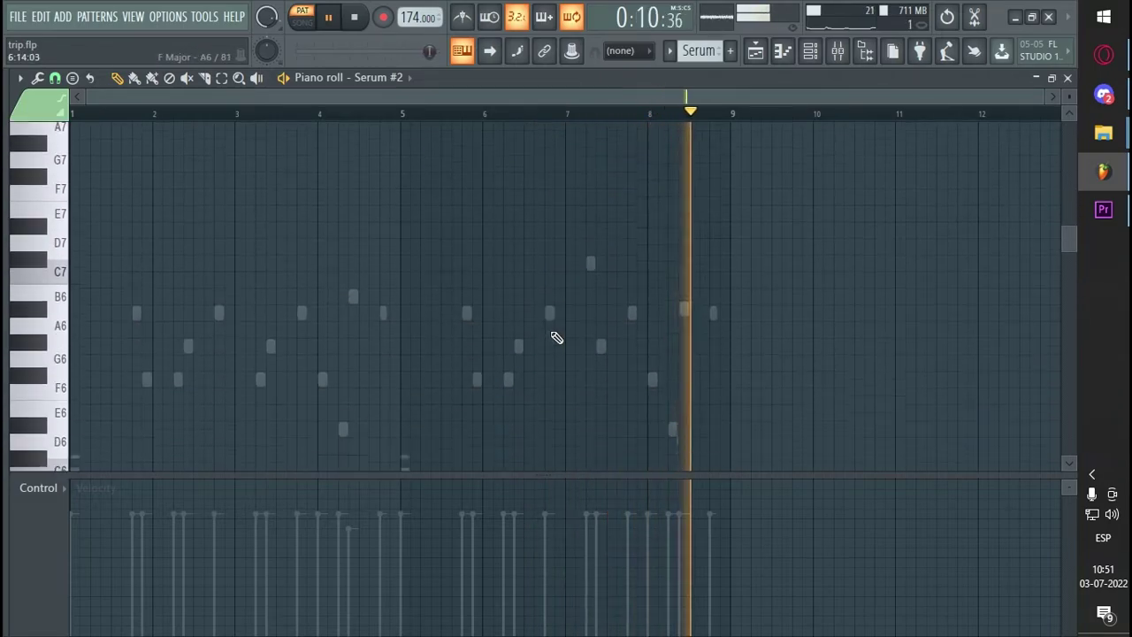
key("space")
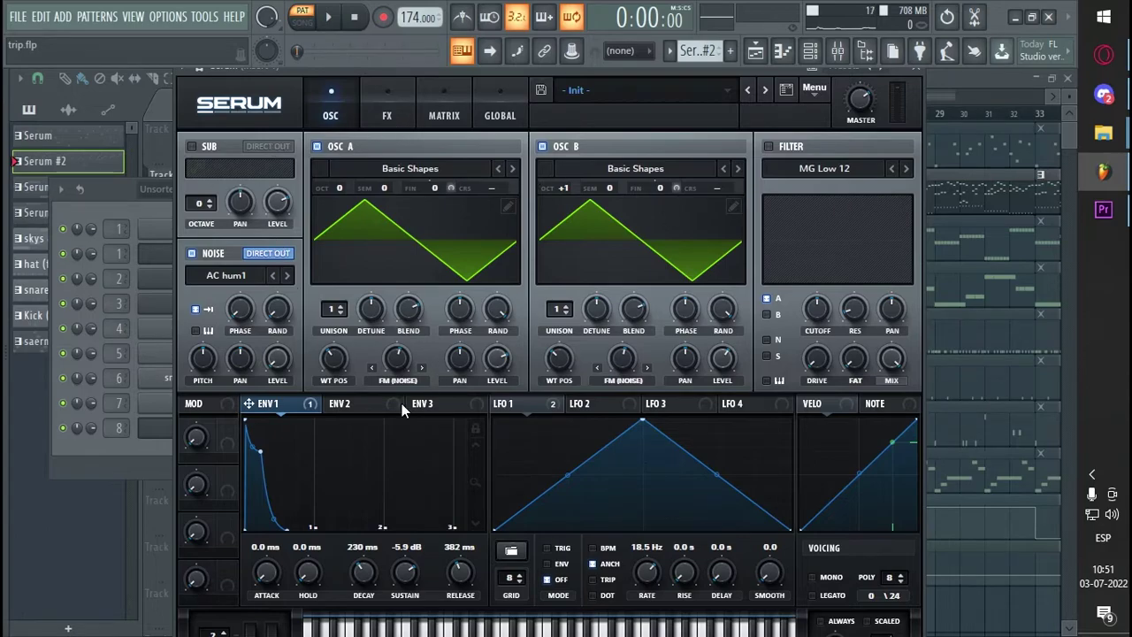
Browse the Serum #2 patch's FX chain modules, then return to its OSC page
left_click(386, 111)
left_click_drag(921, 209, 916, 337)
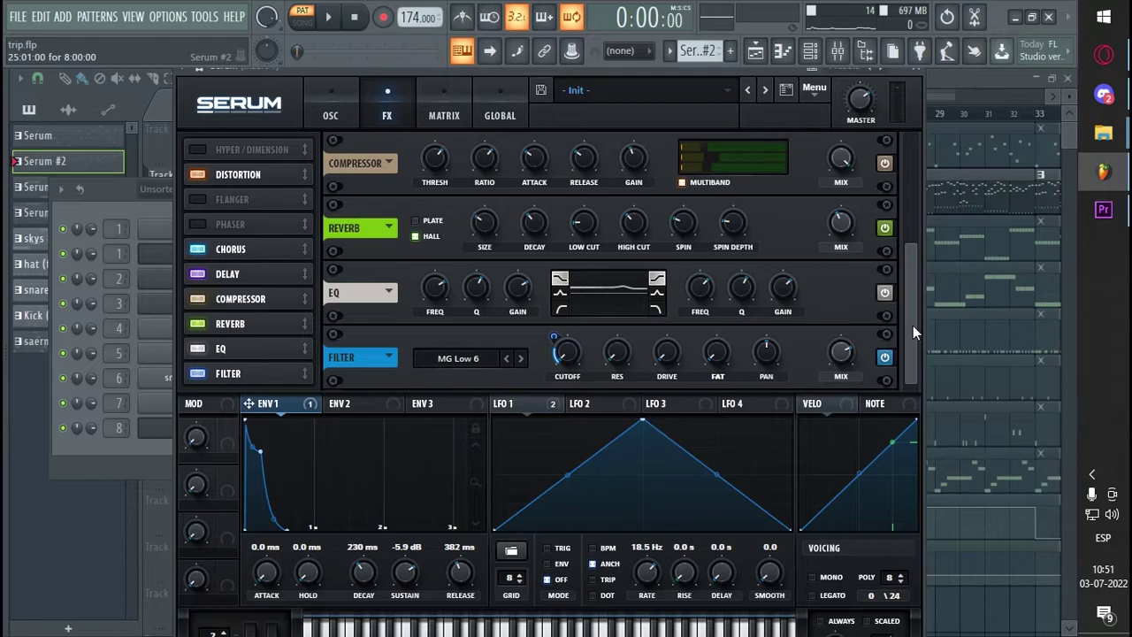
scroll(873, 261, "up", 4)
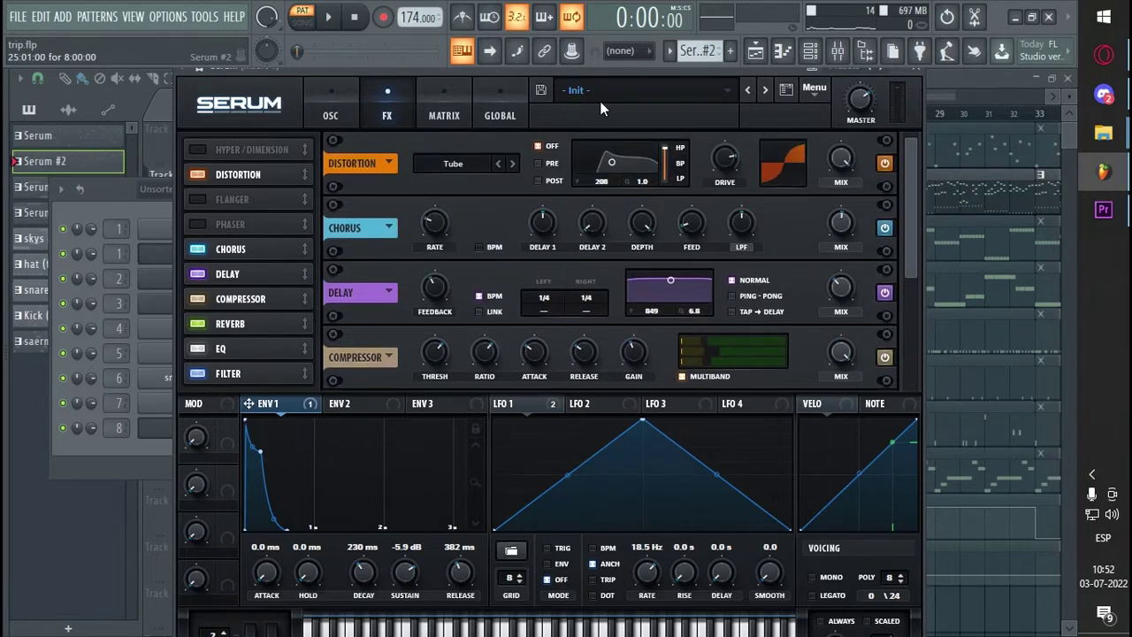
scroll(893, 265, "down", 4)
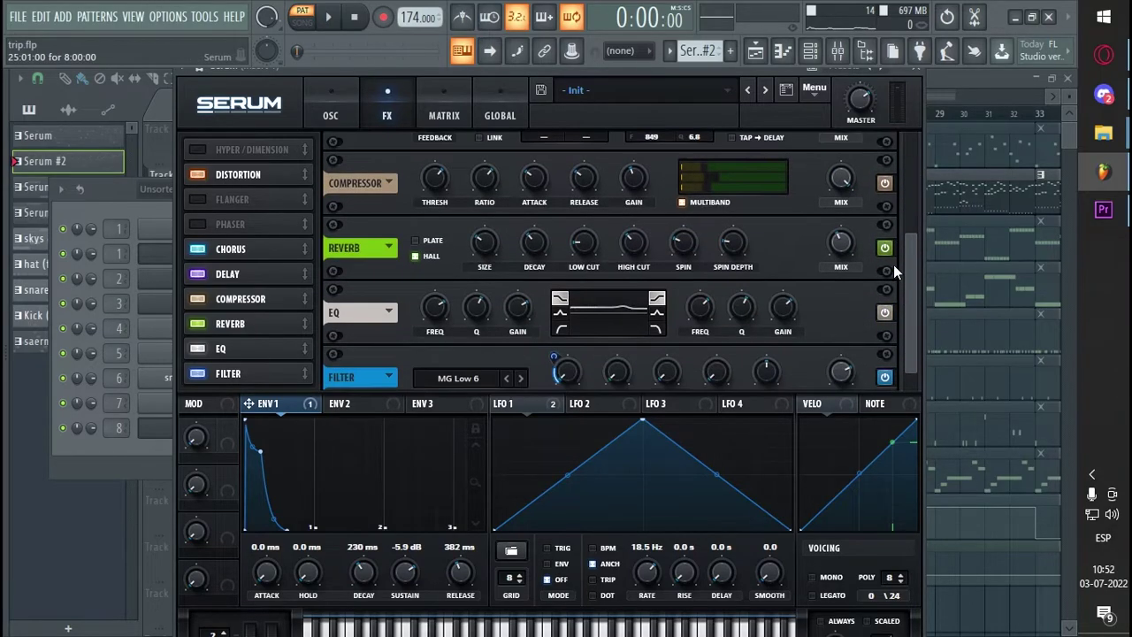
scroll(885, 266, "up", 4)
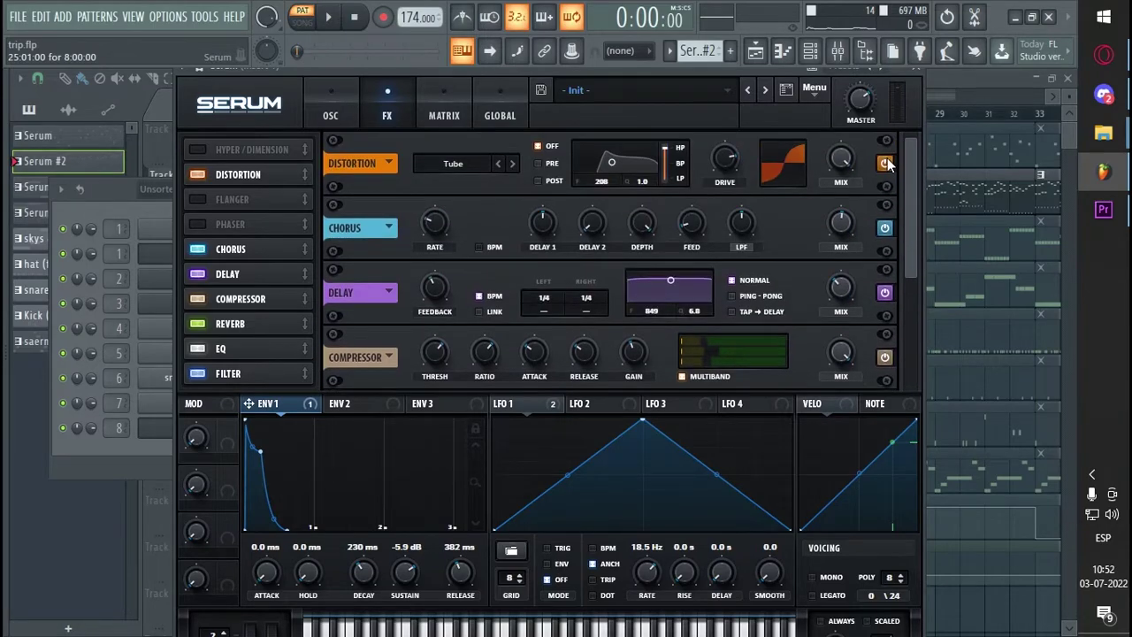
scroll(892, 256, "down", 4)
left_click(330, 115)
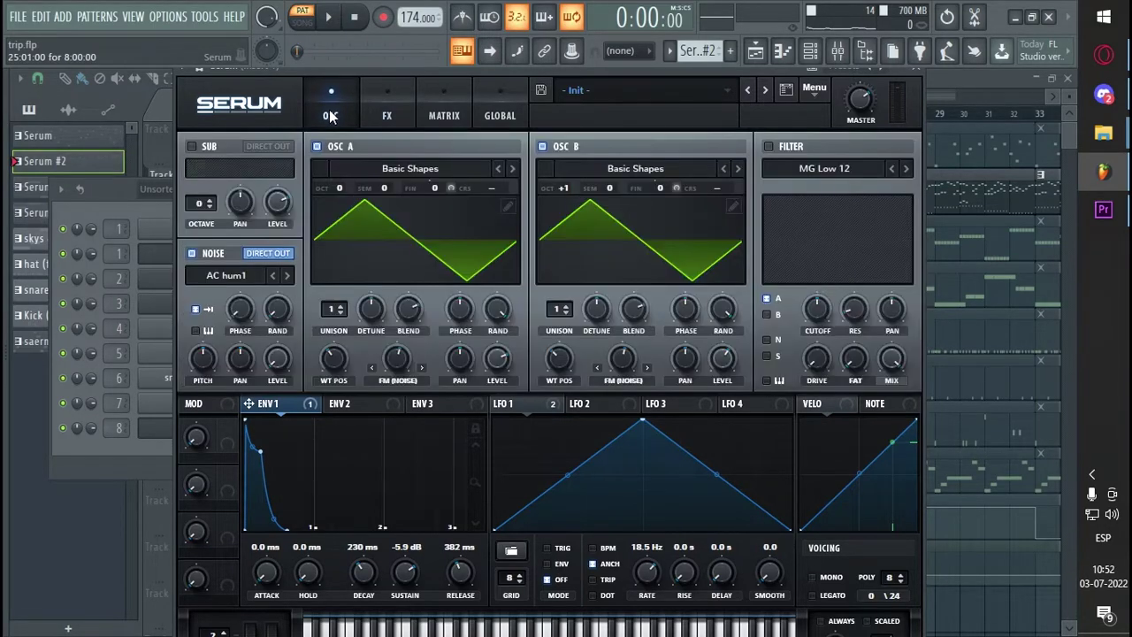
Close Serum, solo Track 2 and play its pattern in PAT mode
left_click(921, 76)
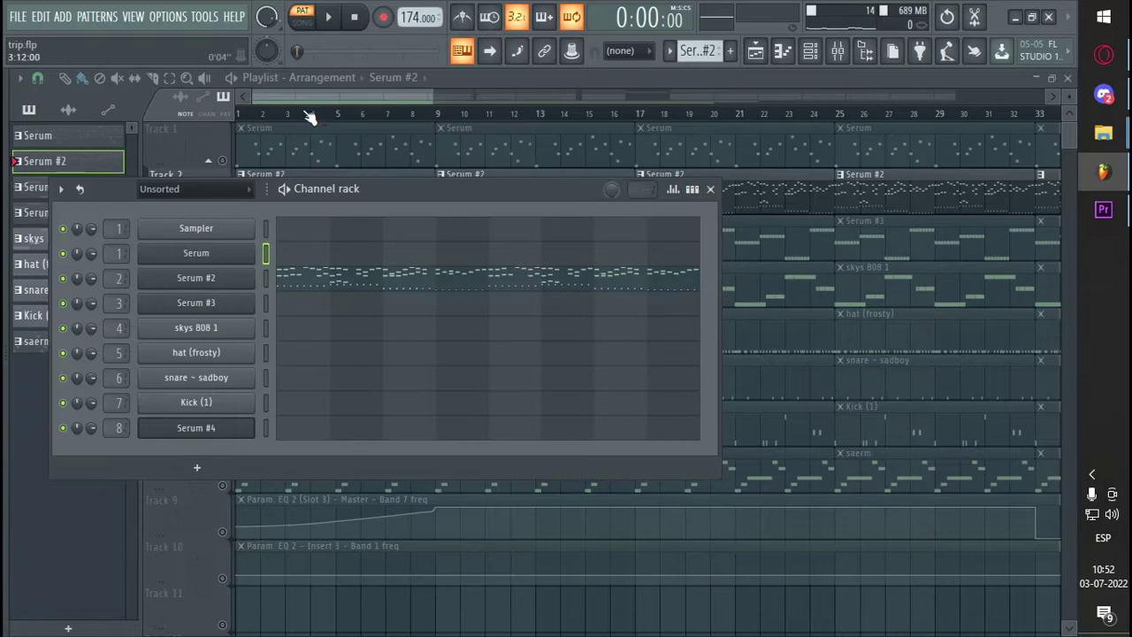
left_click(316, 114)
left_click(302, 15)
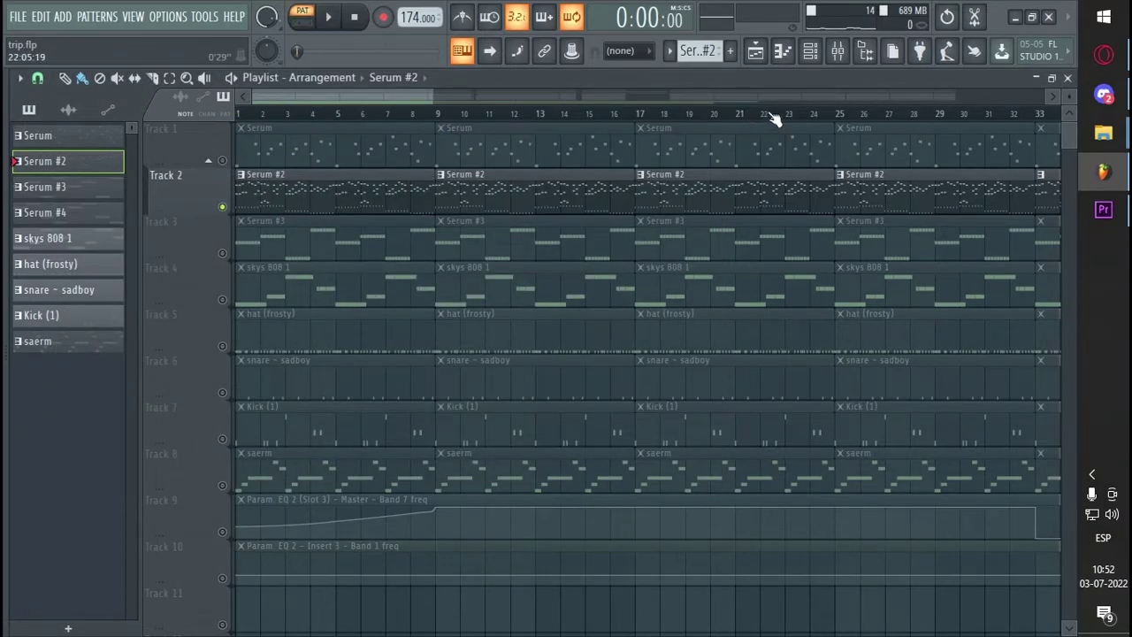
key("space")
View the dense Serum #2 notes in the piano roll, then stop playback
left_click(810, 51)
left_click(349, 270)
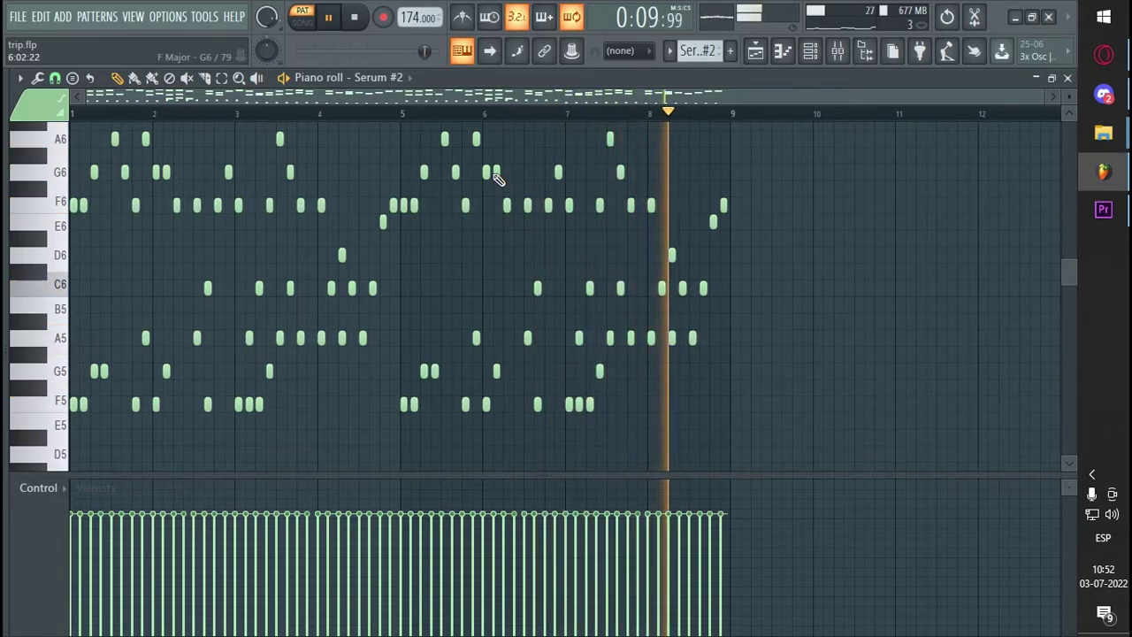
key("space")
left_click(826, 52)
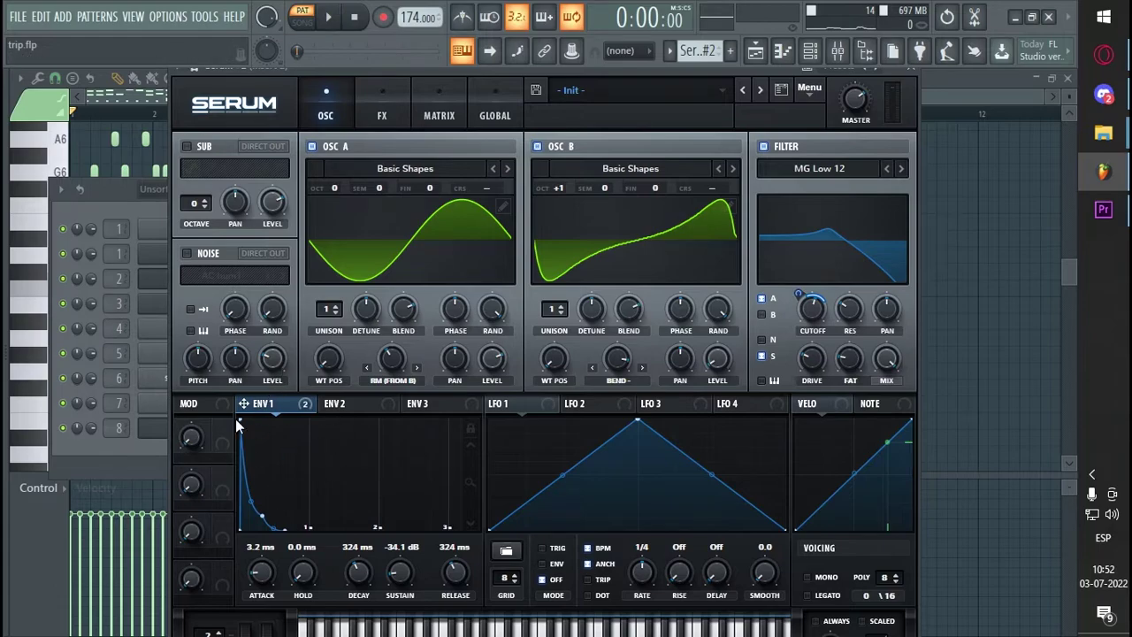
left_click(384, 115)
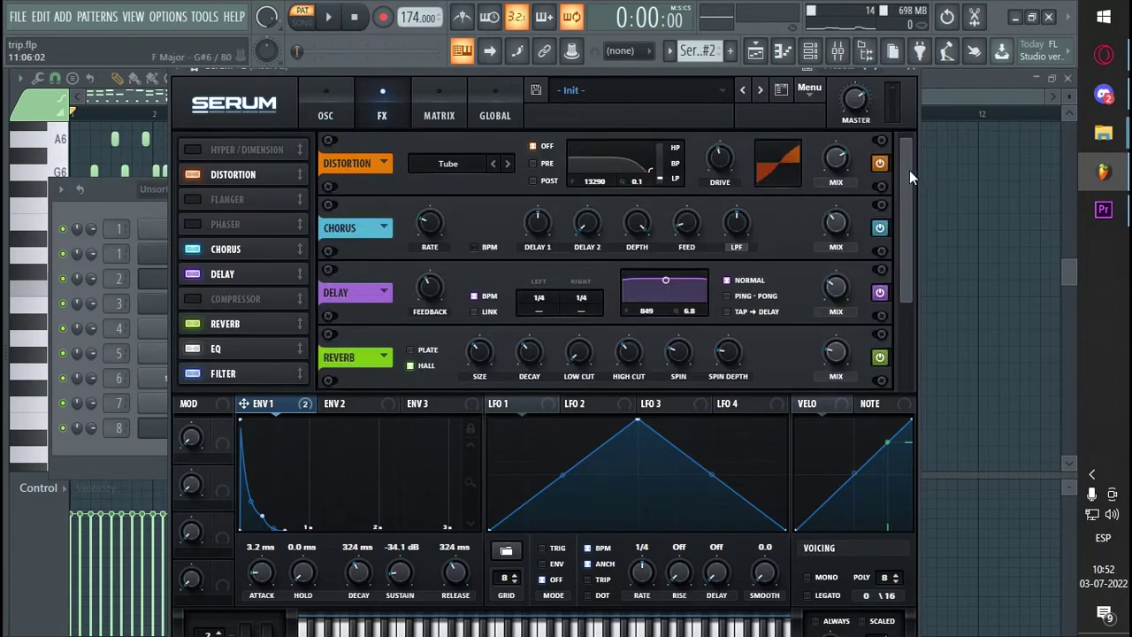
scroll(910, 177, "down", 3)
left_click(325, 111)
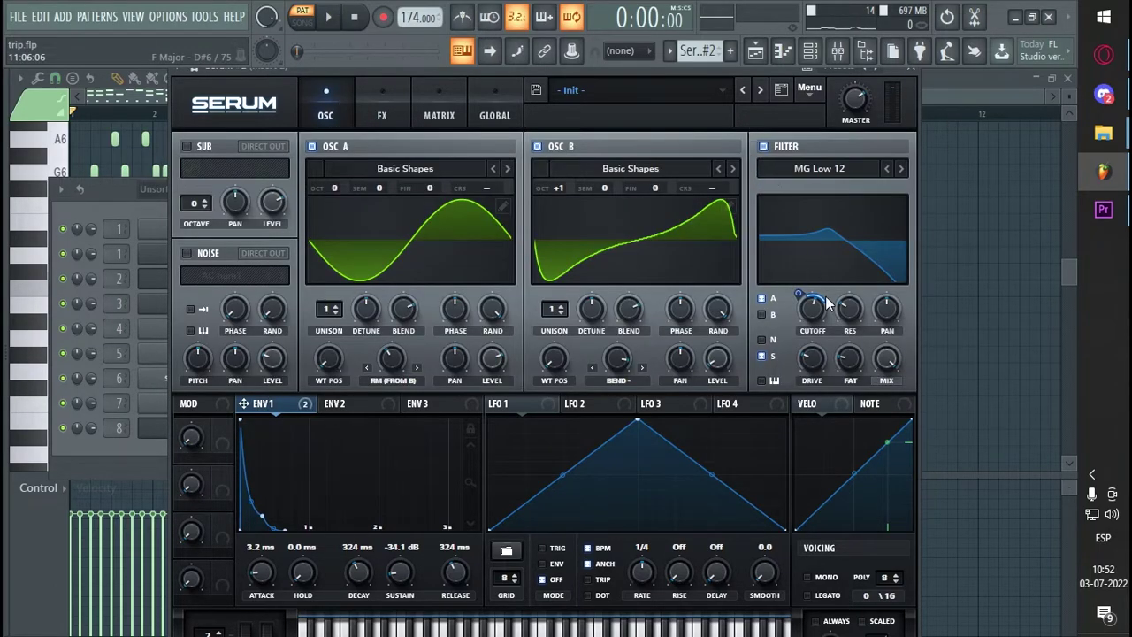
left_click(383, 113)
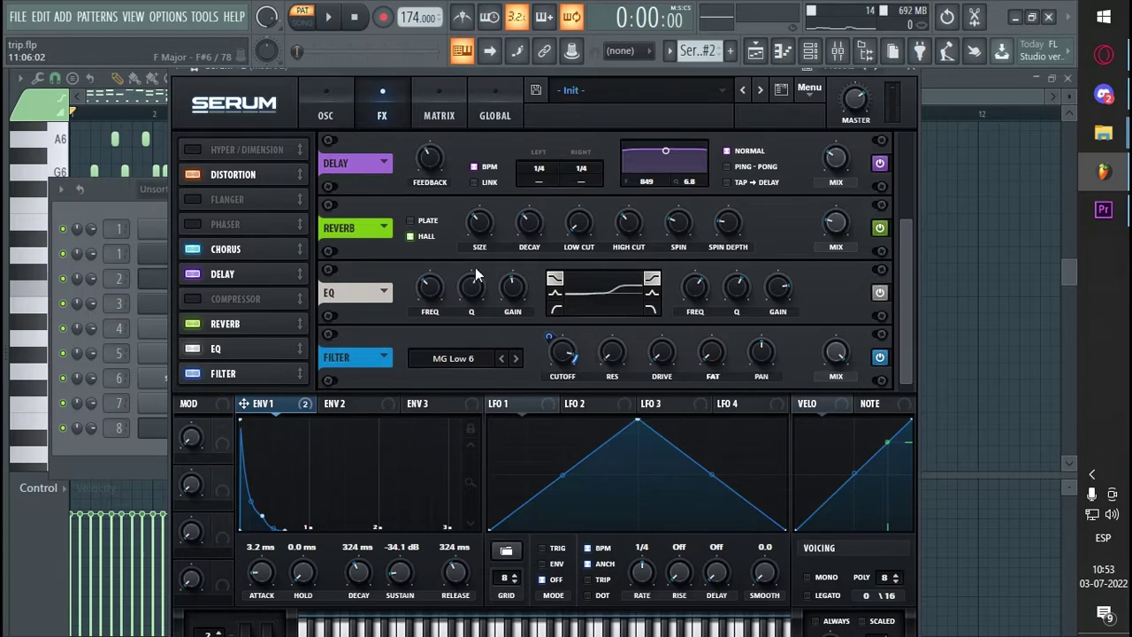
left_click(306, 111)
Play and stop the current pattern, then bring the arrangement playlist back with F5
key("space")
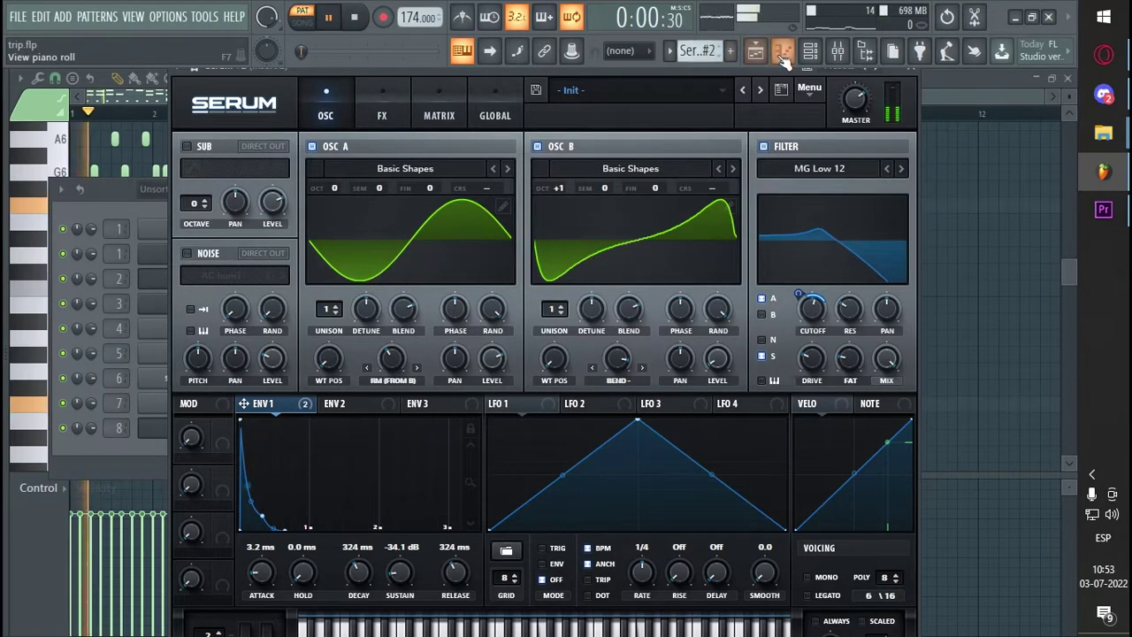
key("space")
key("F5")
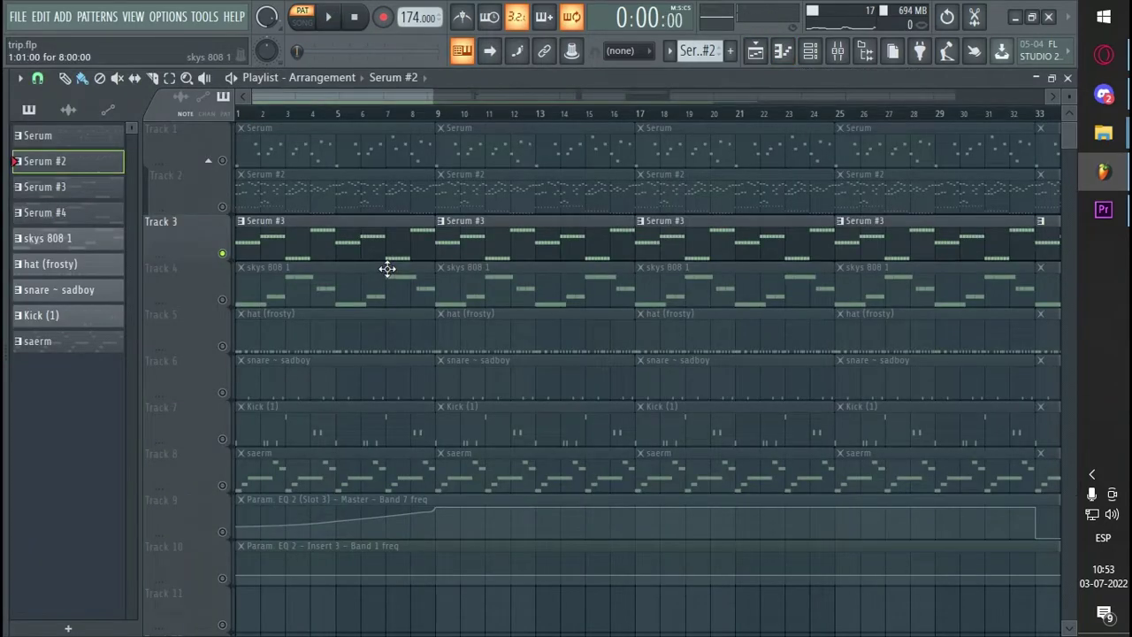
scroll(309, 121, "up", 4)
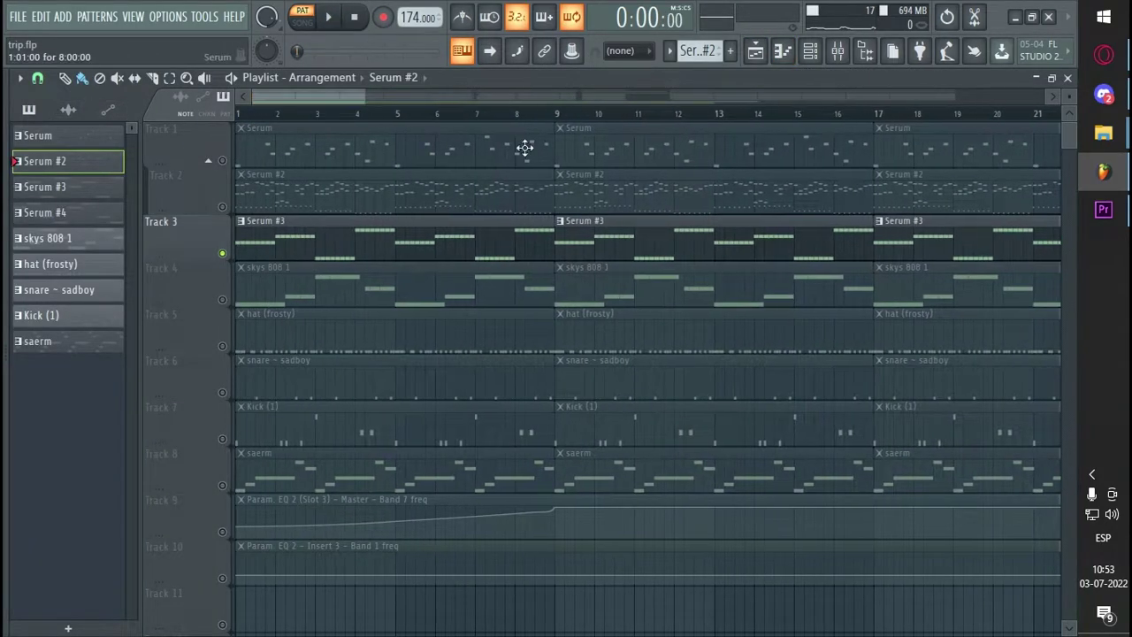
Make Serum #3 the current pattern, play it, and open its Serum patch
left_click(807, 61)
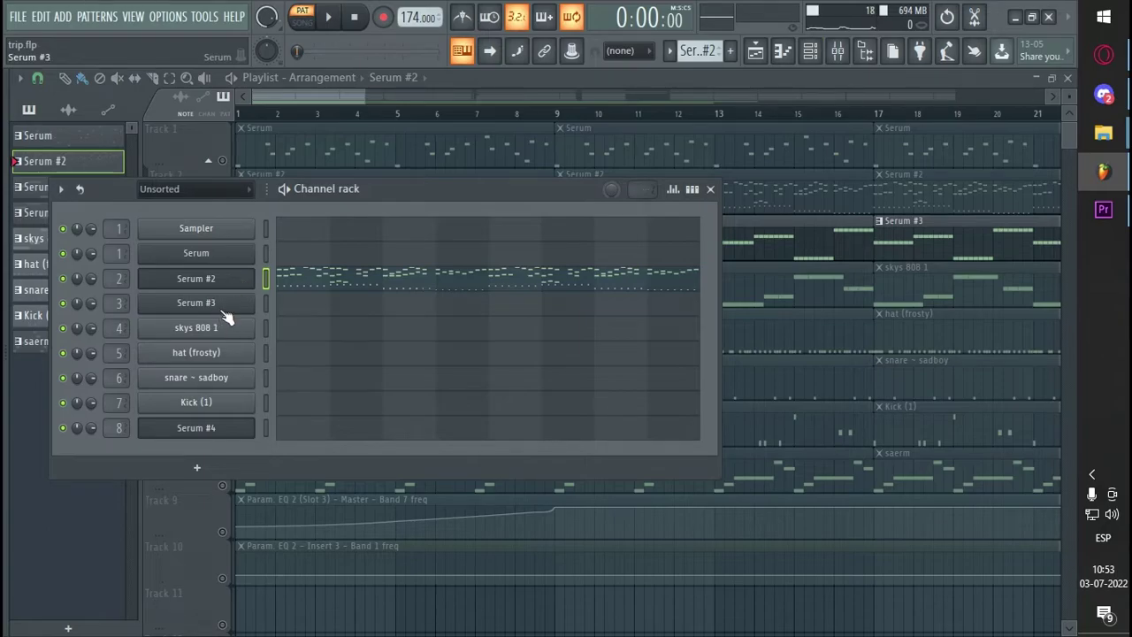
left_click(274, 174)
left_click(310, 253)
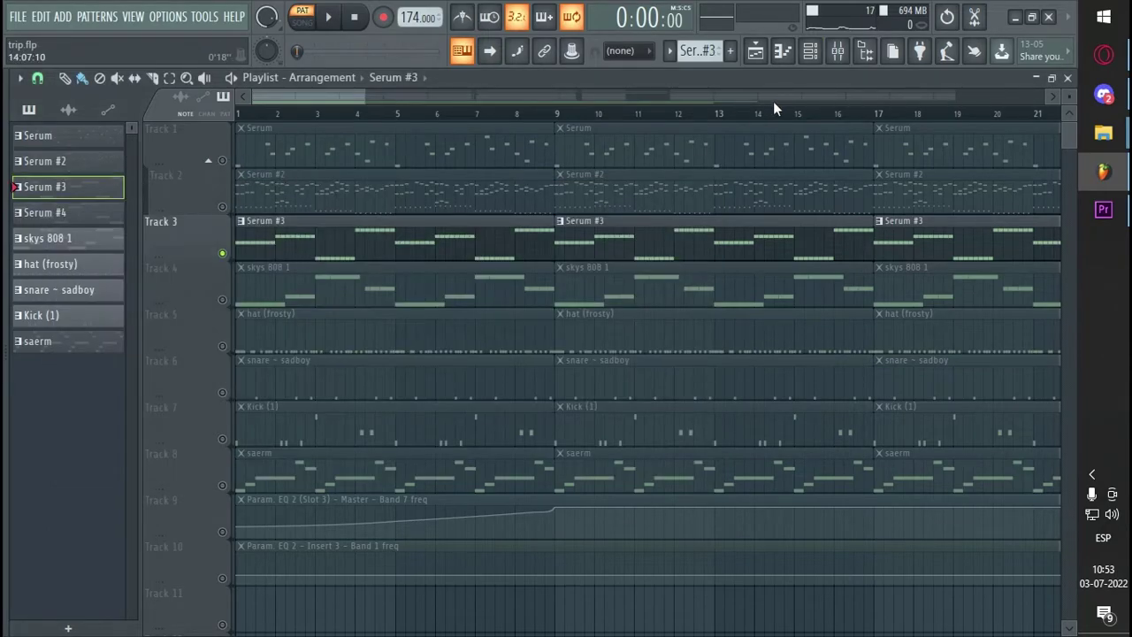
key("space")
left_click(810, 50)
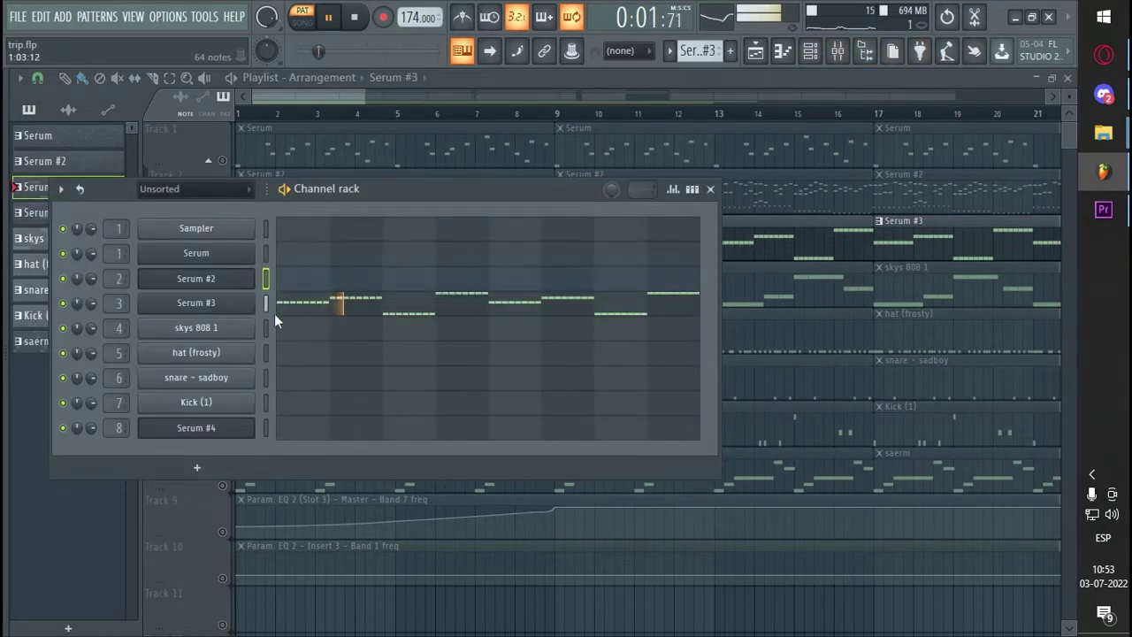
left_click(223, 306)
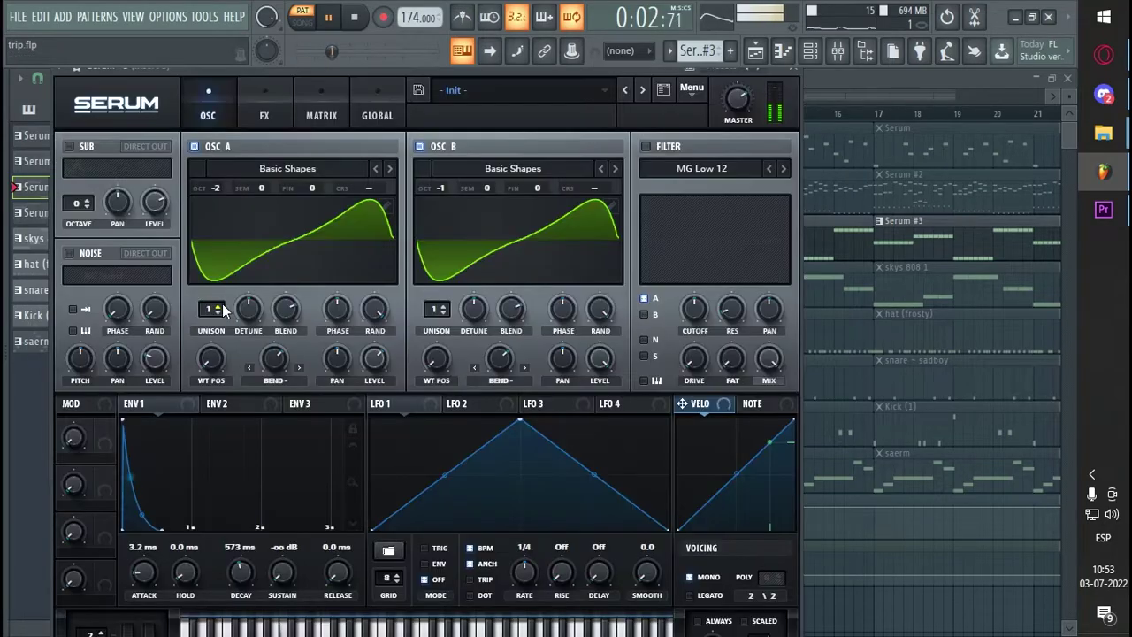
left_click(783, 51)
key("space")
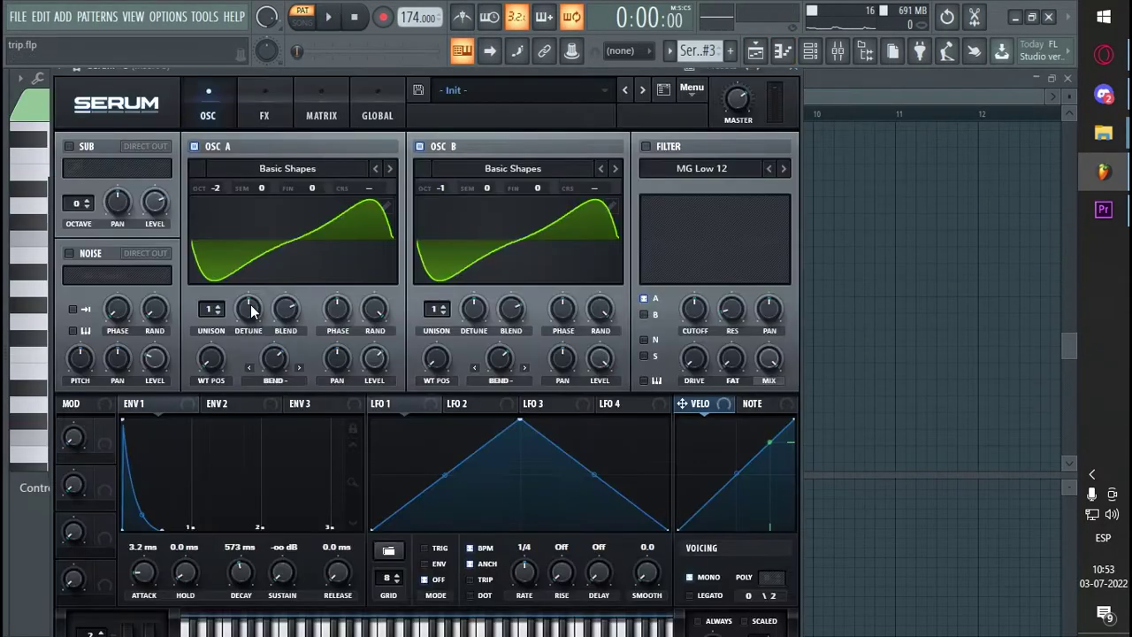
left_click(255, 94)
left_click(226, 95)
Return to the arrangement and play the skys 808 1 pattern's notes
key("F5")
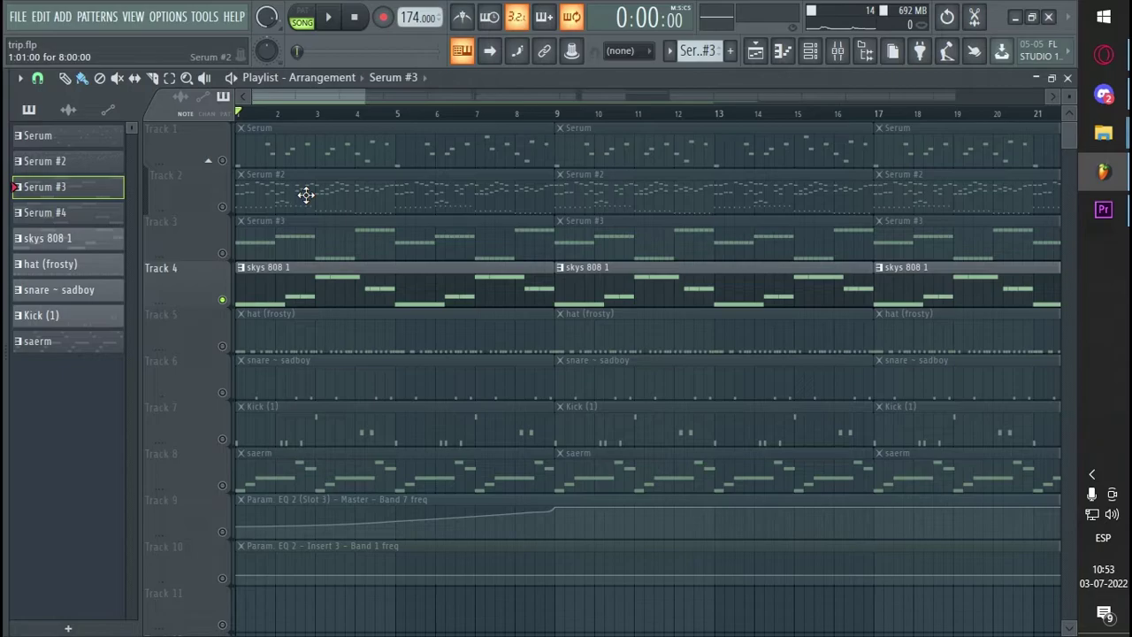
double_click(362, 243)
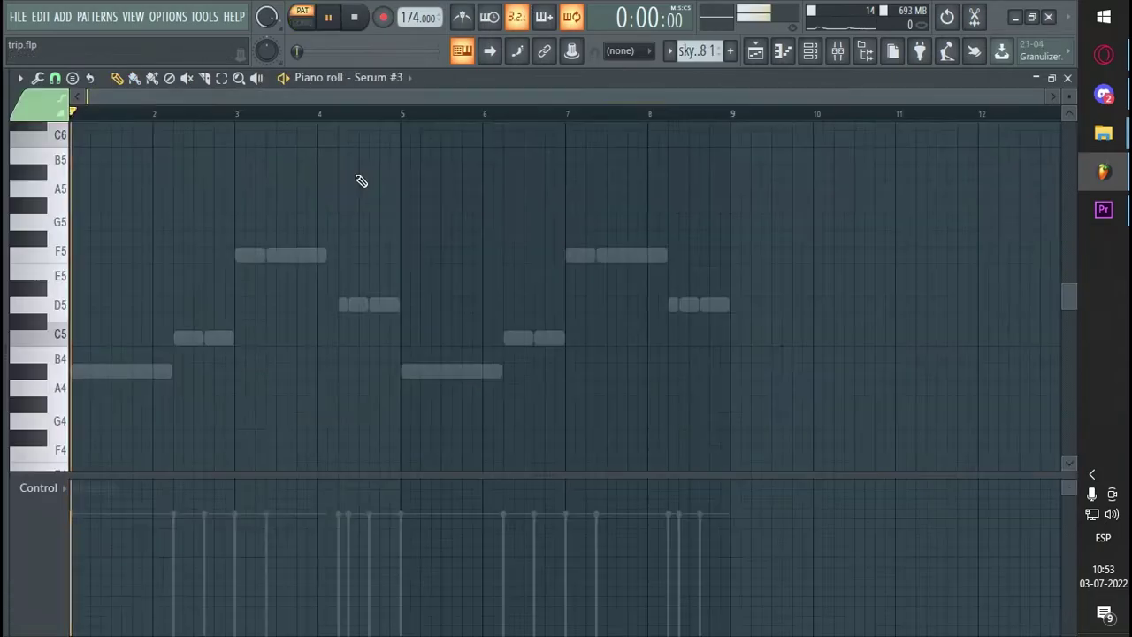
key("space")
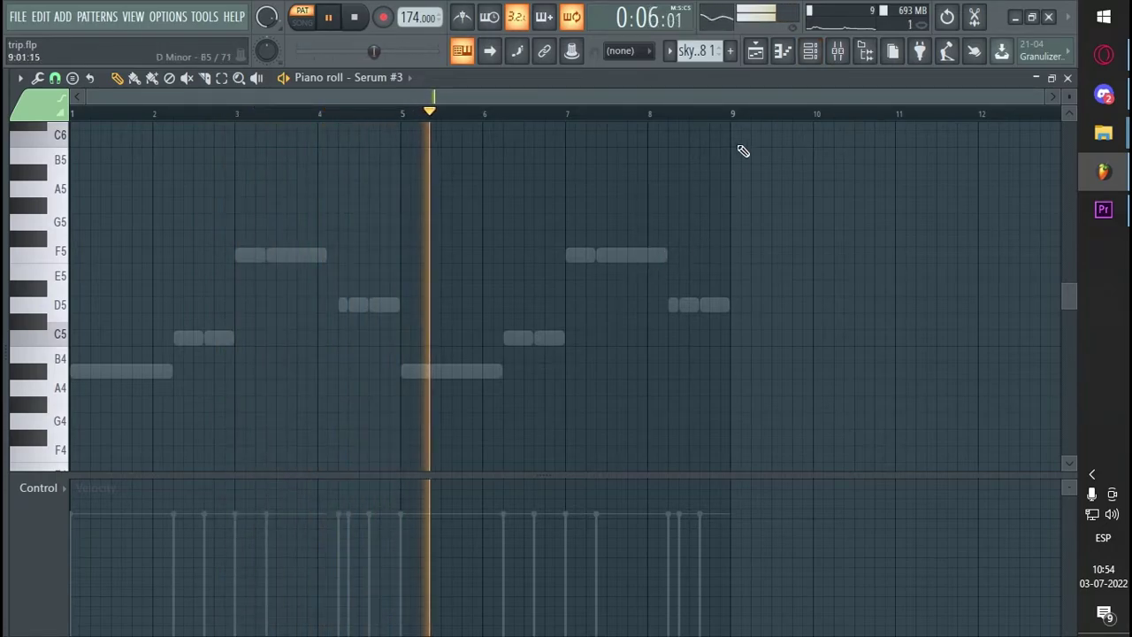
Stop the Serum #3 melody playback and briefly show then hide the channel rack
key("space")
left_click(811, 50)
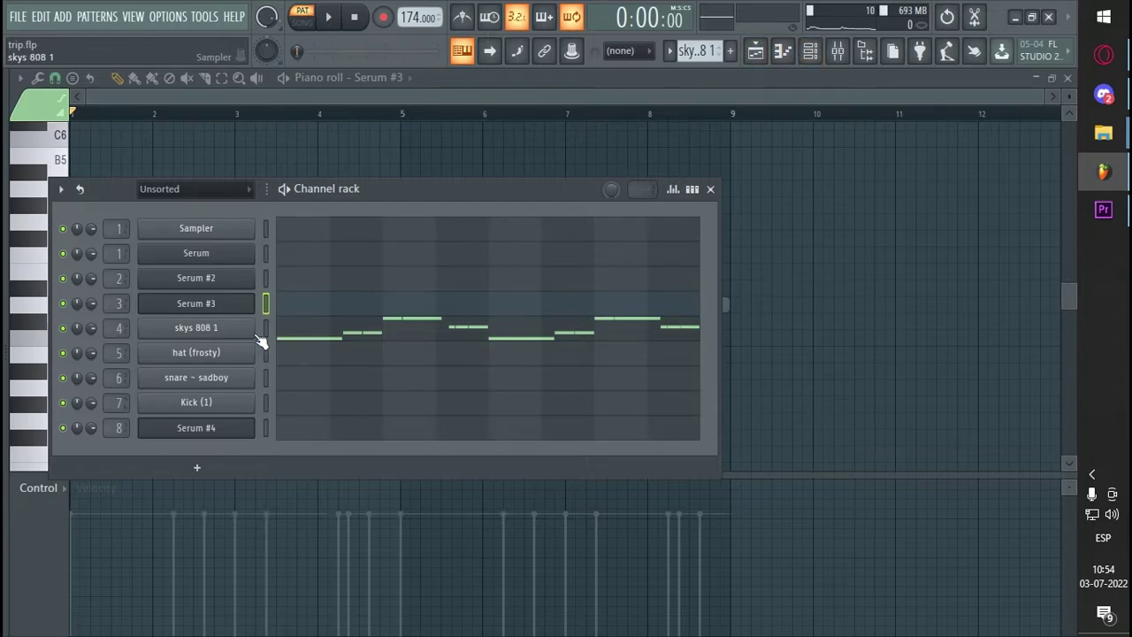
left_click(809, 51)
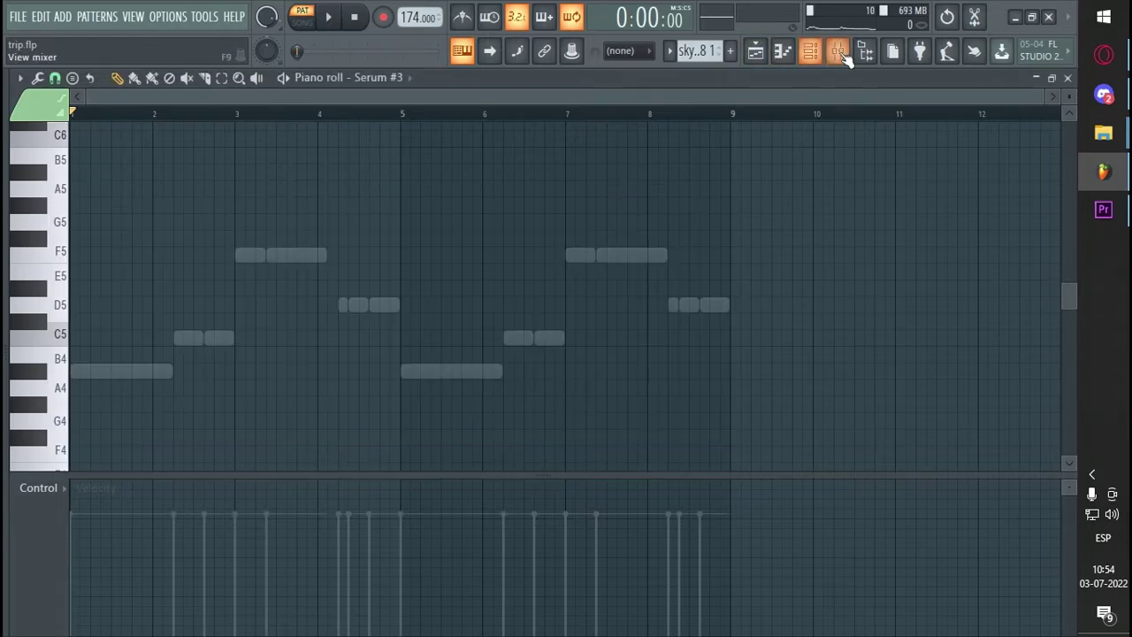
Inspect Insert 4's effects and Parametric EQ 2 curves, then return to the playlist in song mode
left_click(837, 50)
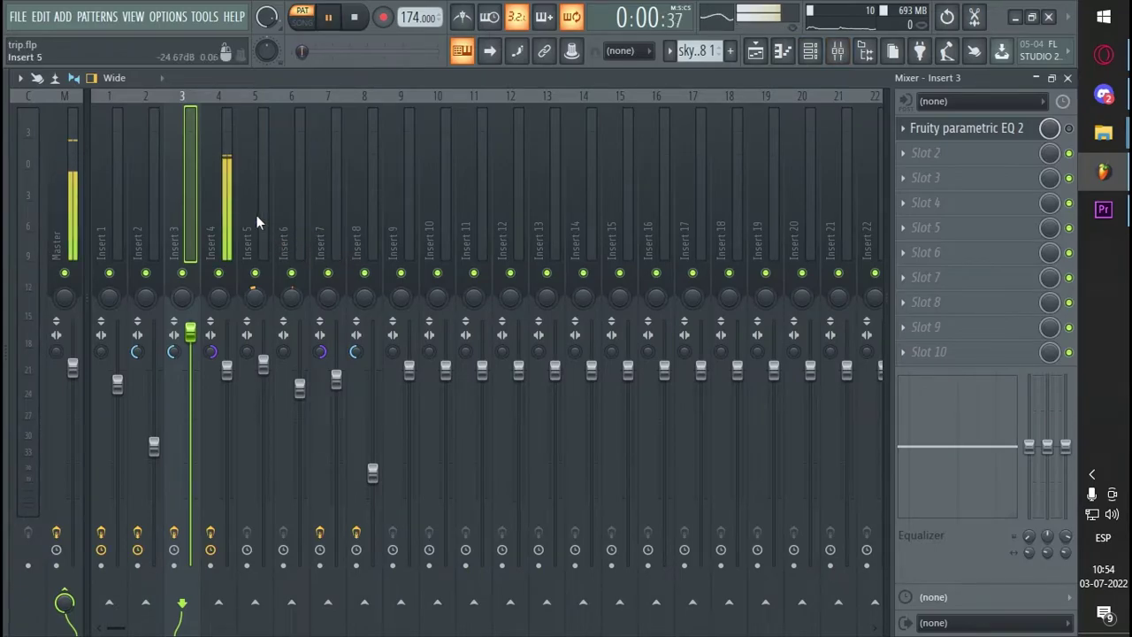
left_click(222, 221)
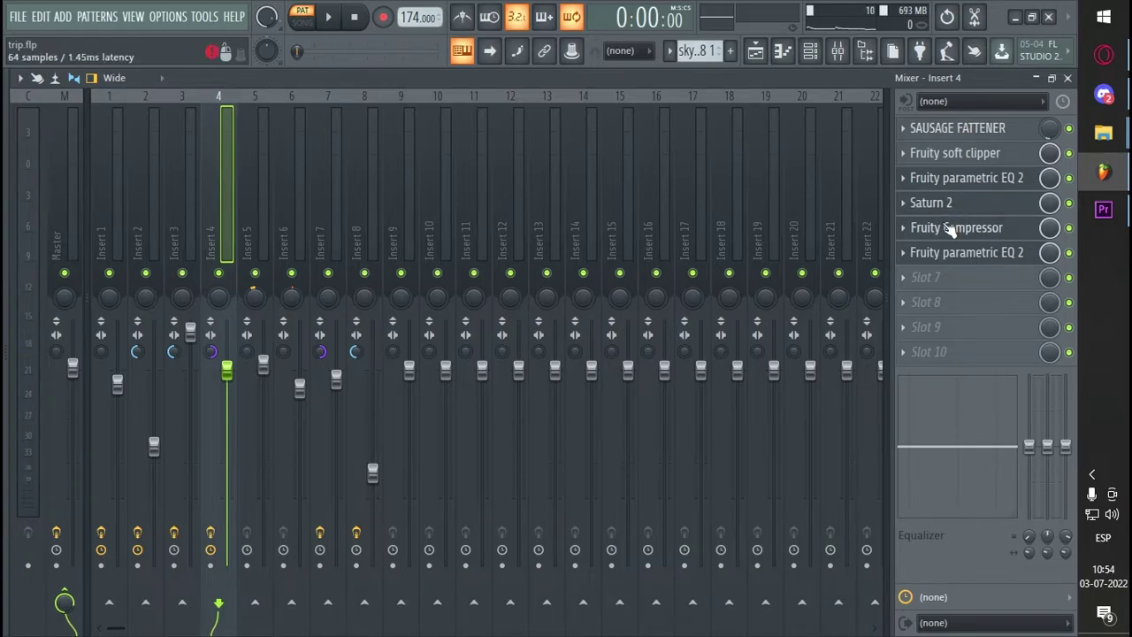
left_click(960, 254)
left_click(962, 257)
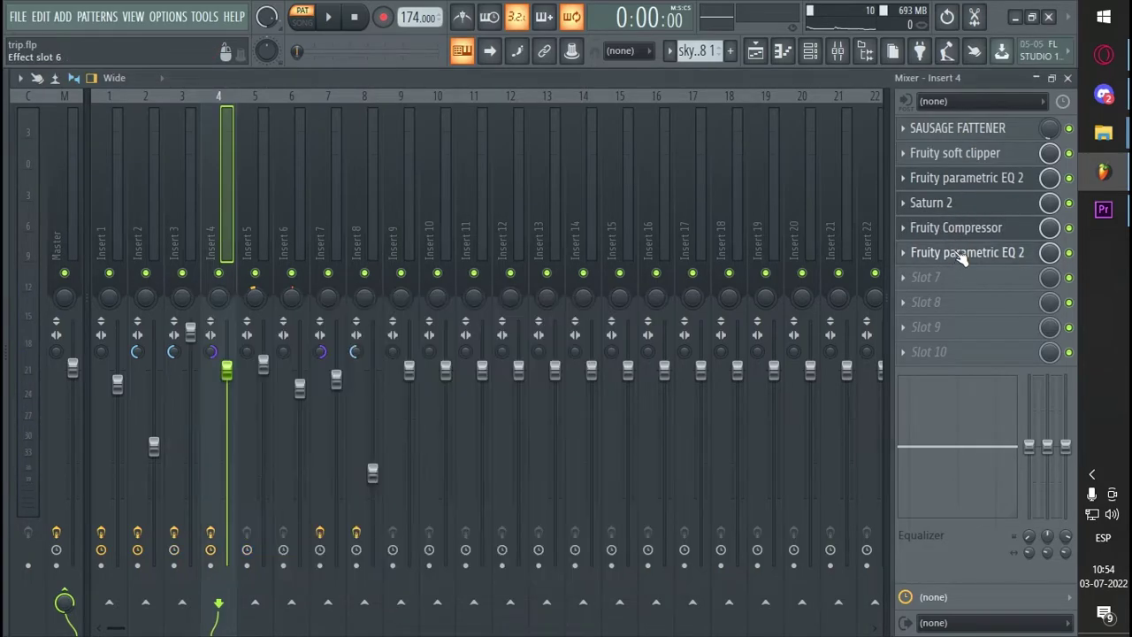
left_click(971, 182)
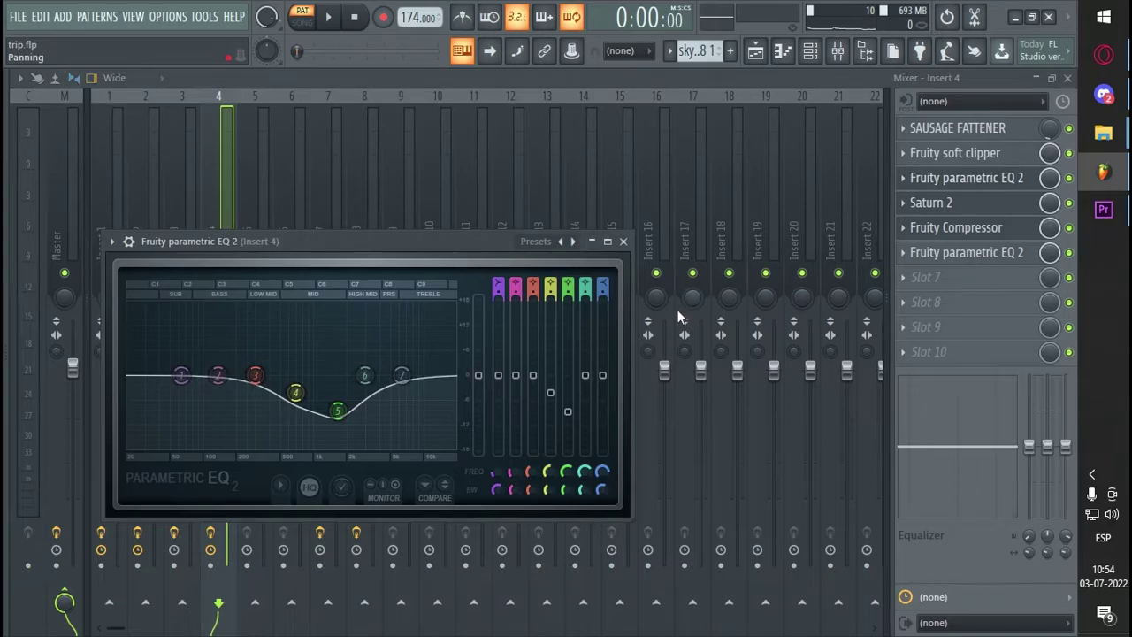
left_click(624, 242)
key("F5")
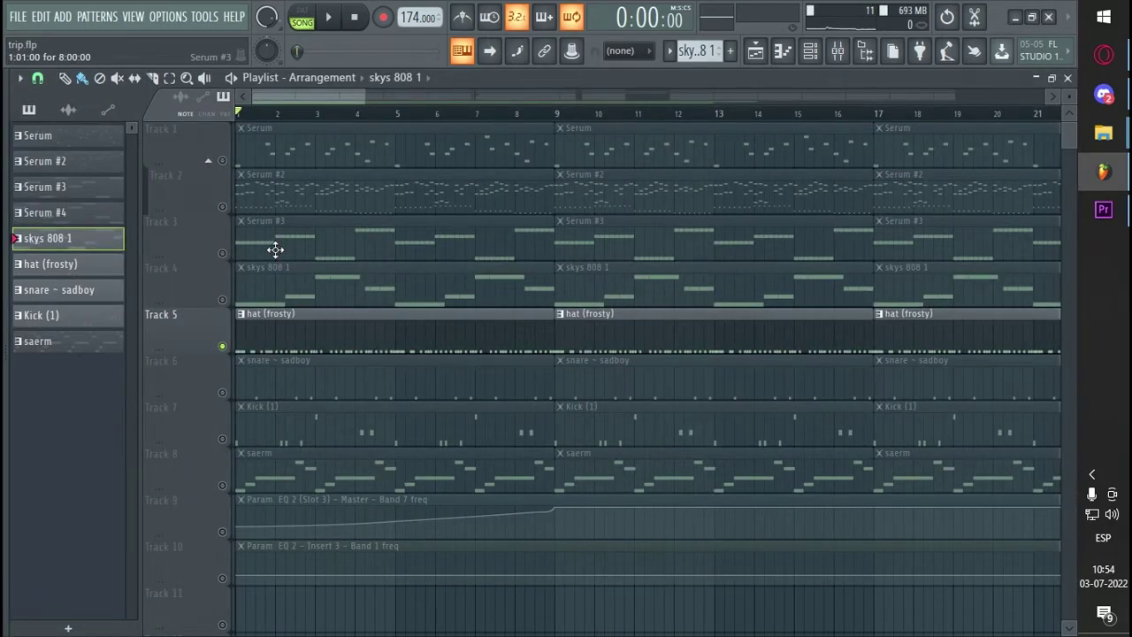
Play and stop the song, then check Insert 5's effect slots in the mixer
key("space")
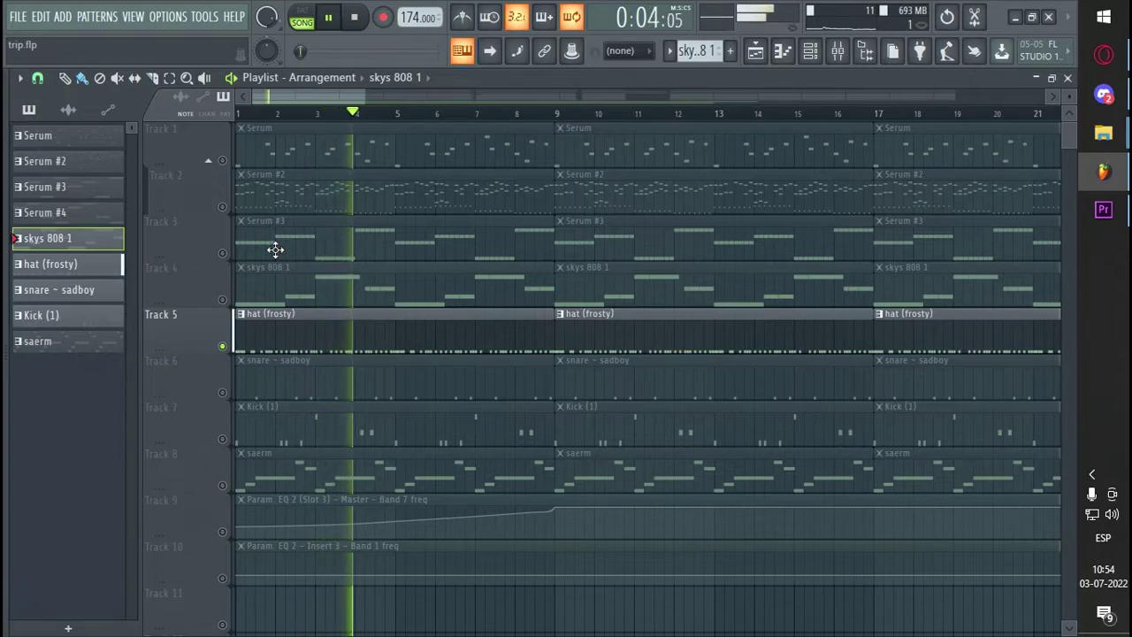
key("space")
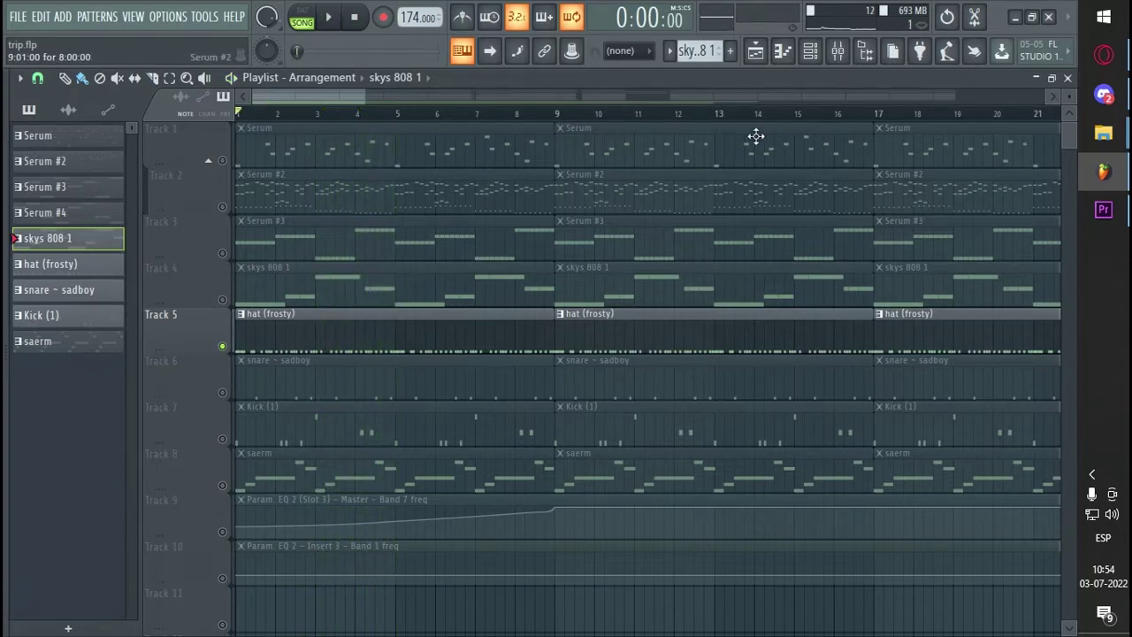
left_click(831, 51)
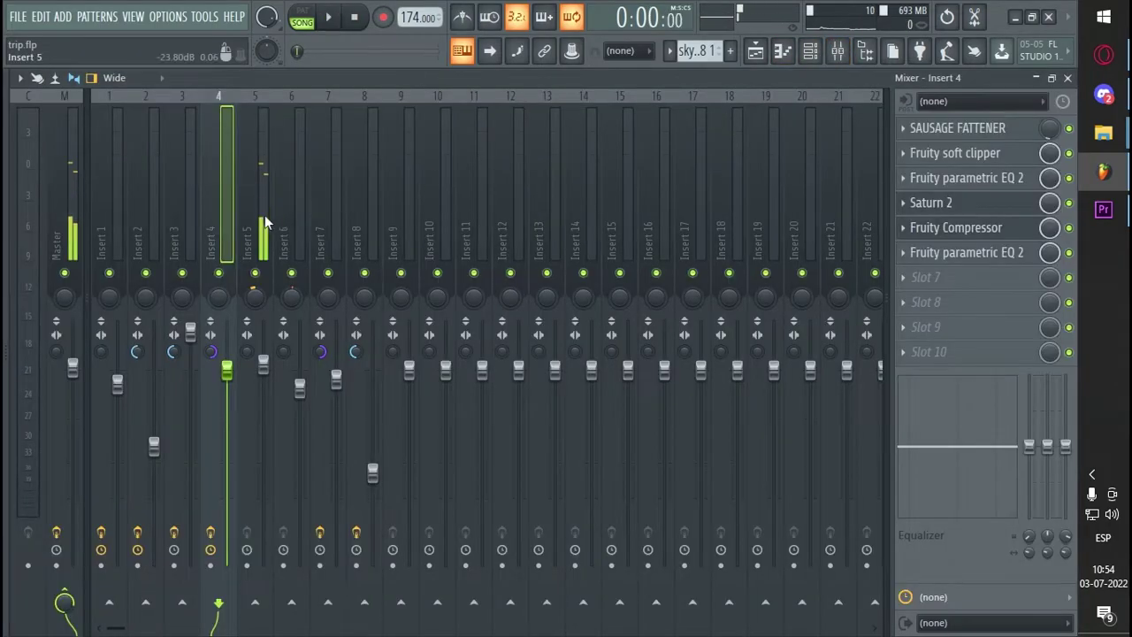
left_click(266, 221)
Back in the playlist, solo Track 6, the snare ~ sadboy track
left_click(754, 51)
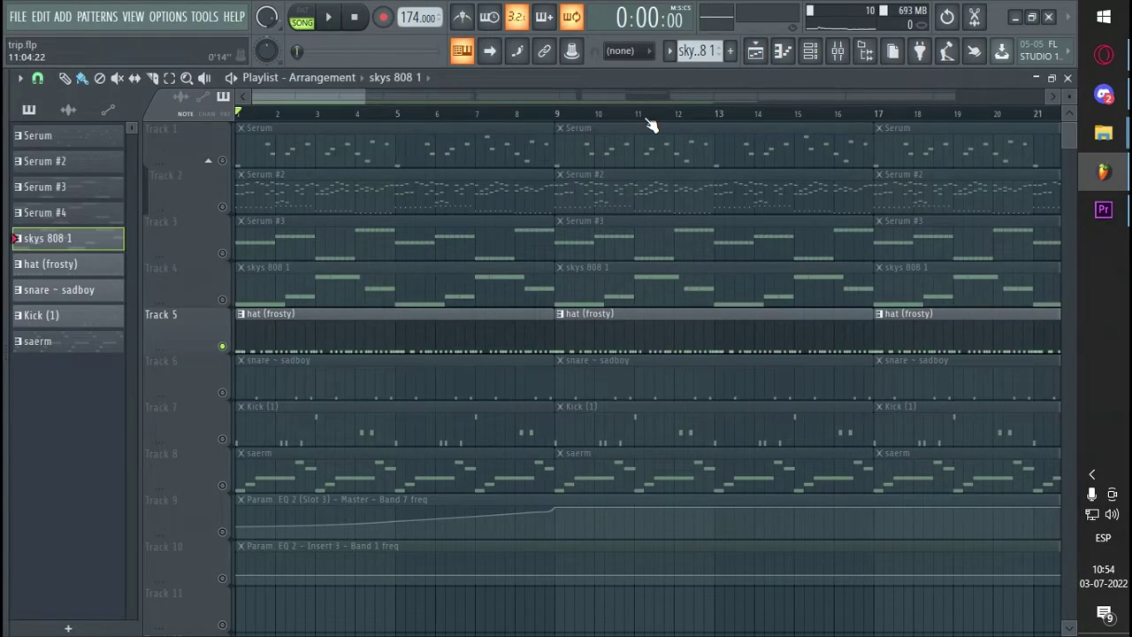
scroll(179, 342, "down", 1)
right_click(223, 347)
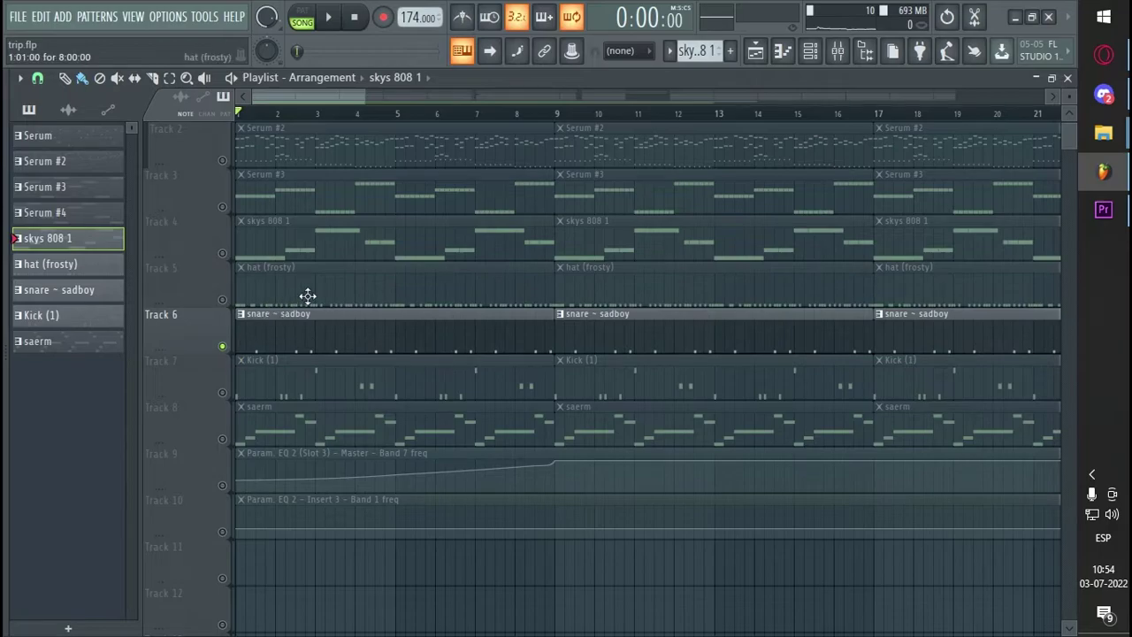
Audition the soloed snare, then solo Track 7 (Kick (1)) and play it through
key("space")
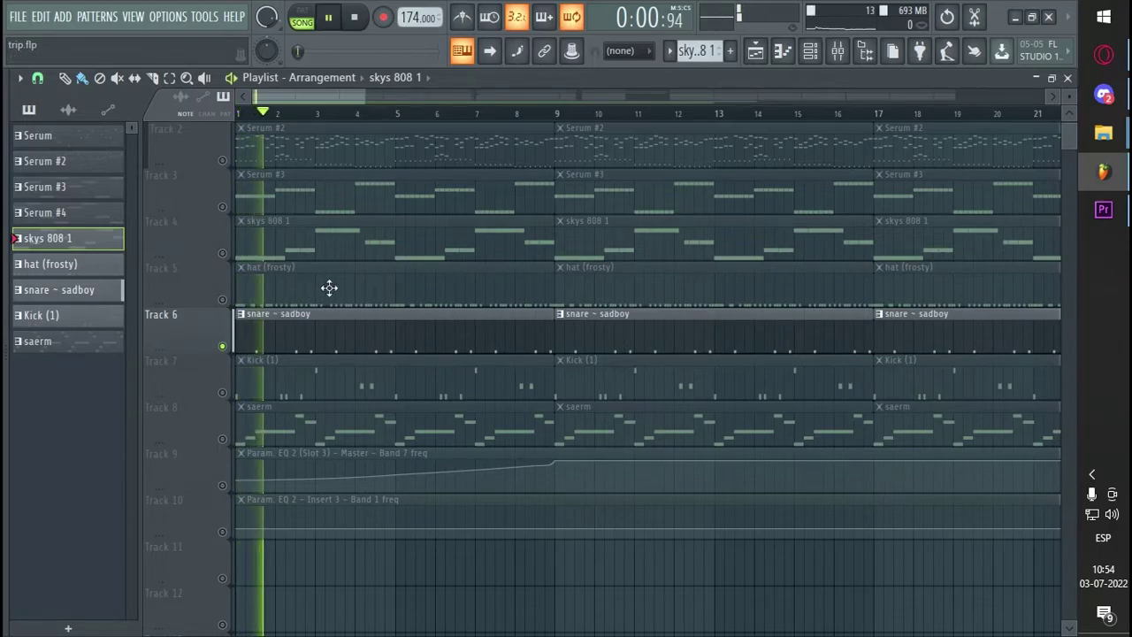
right_click(222, 392)
key("space")
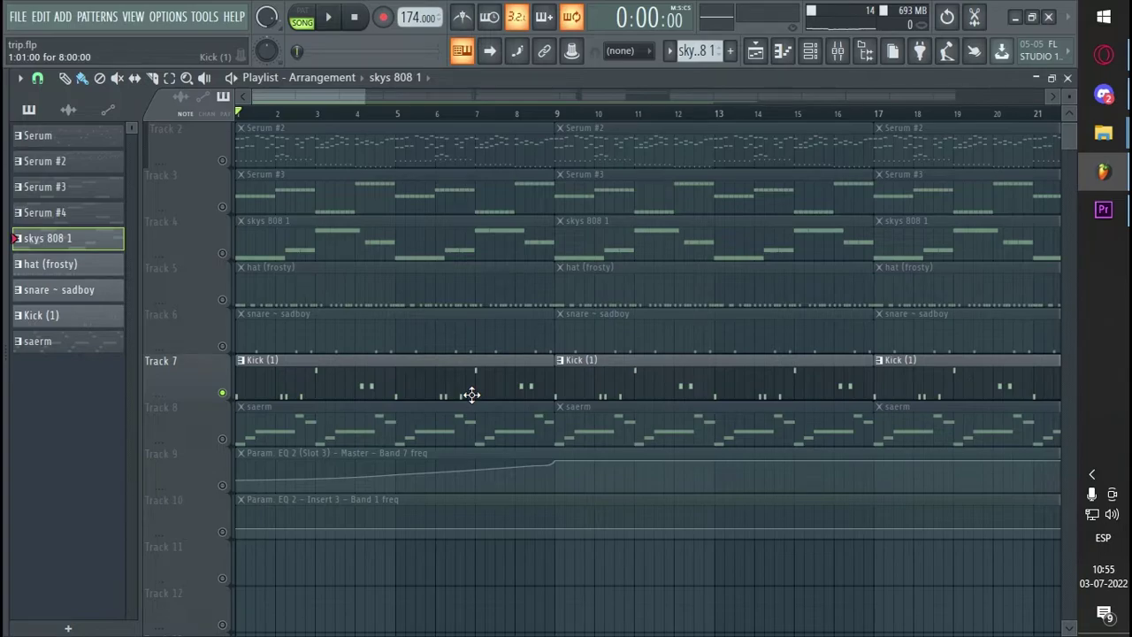
key("space")
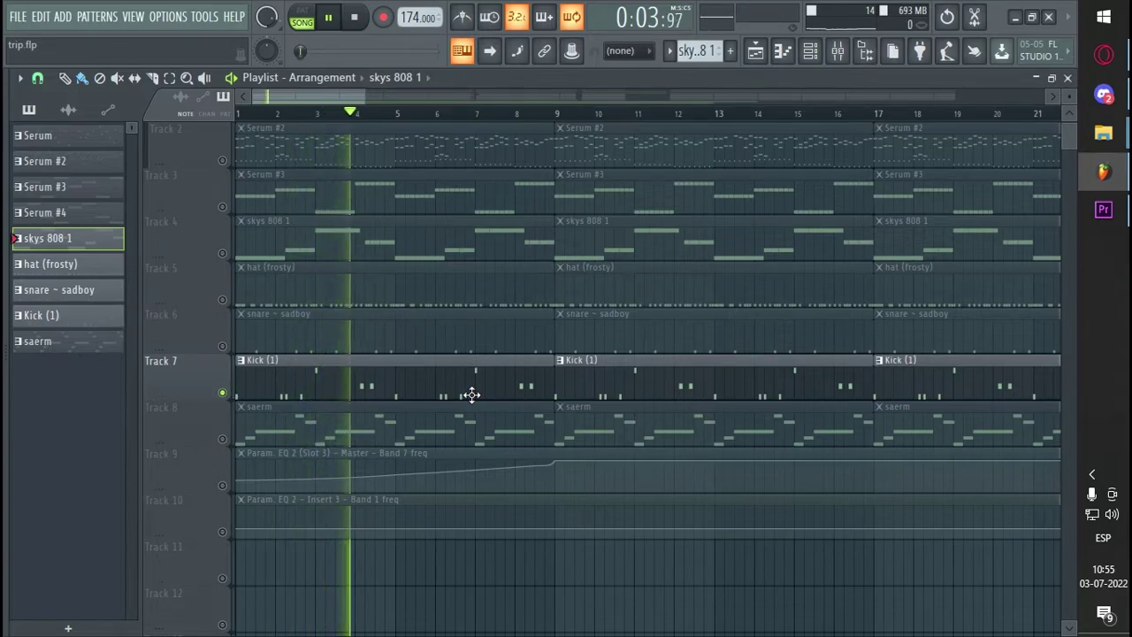
key("space")
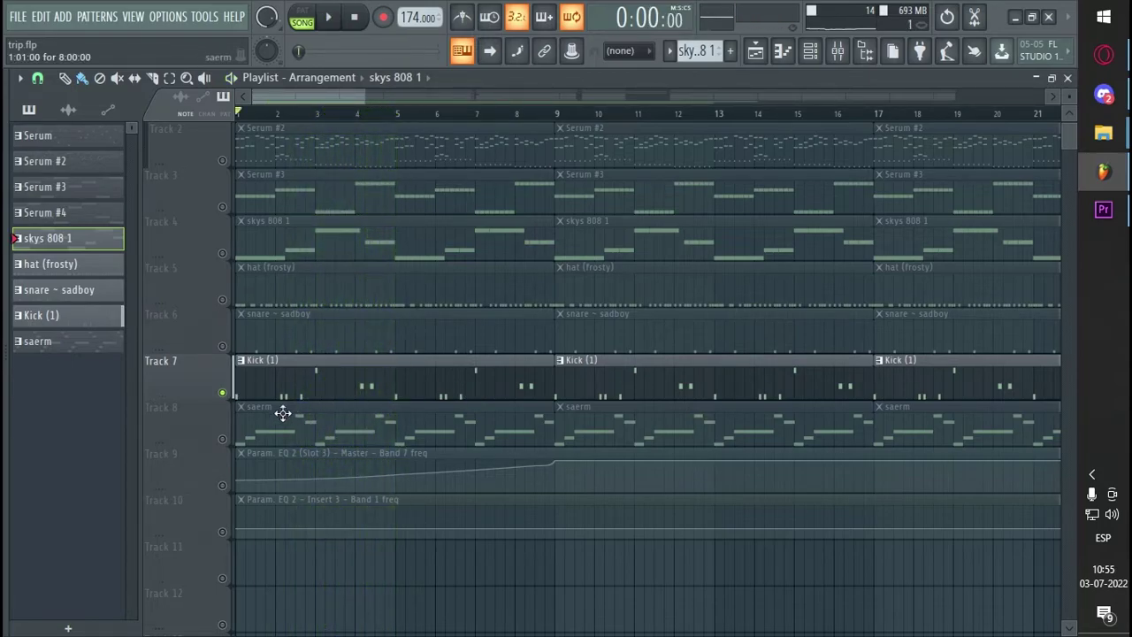
Solo Track 8 (saerm) and inspect its Pluck - Ghost Serum patch's FX and OSC pages
right_click(223, 439)
scroll(328, 121, "down", 6)
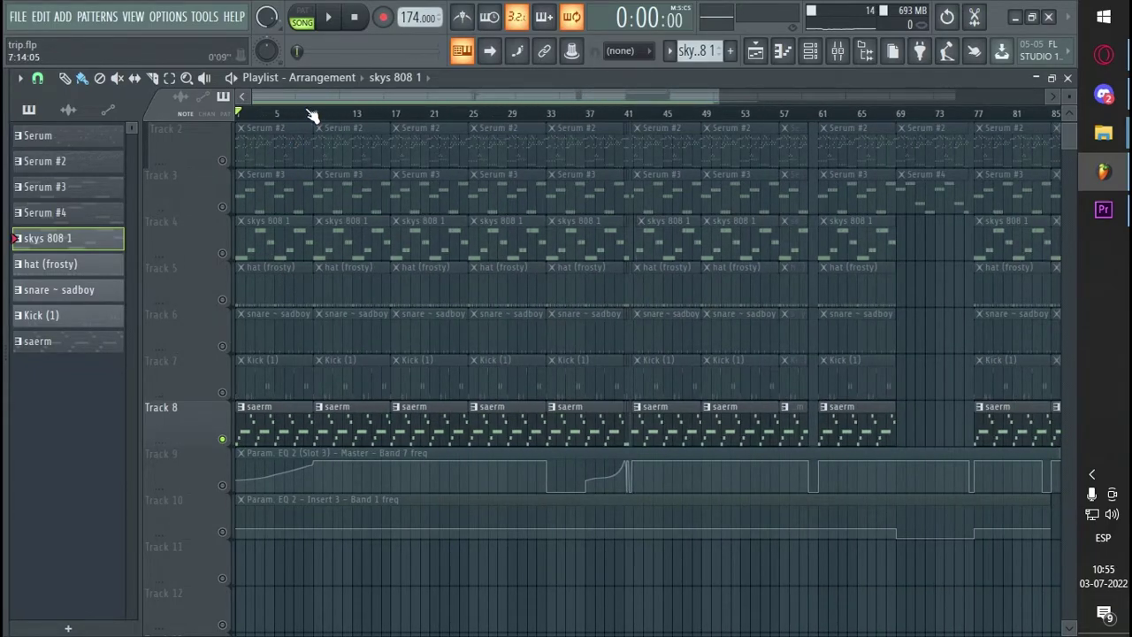
left_click(315, 222)
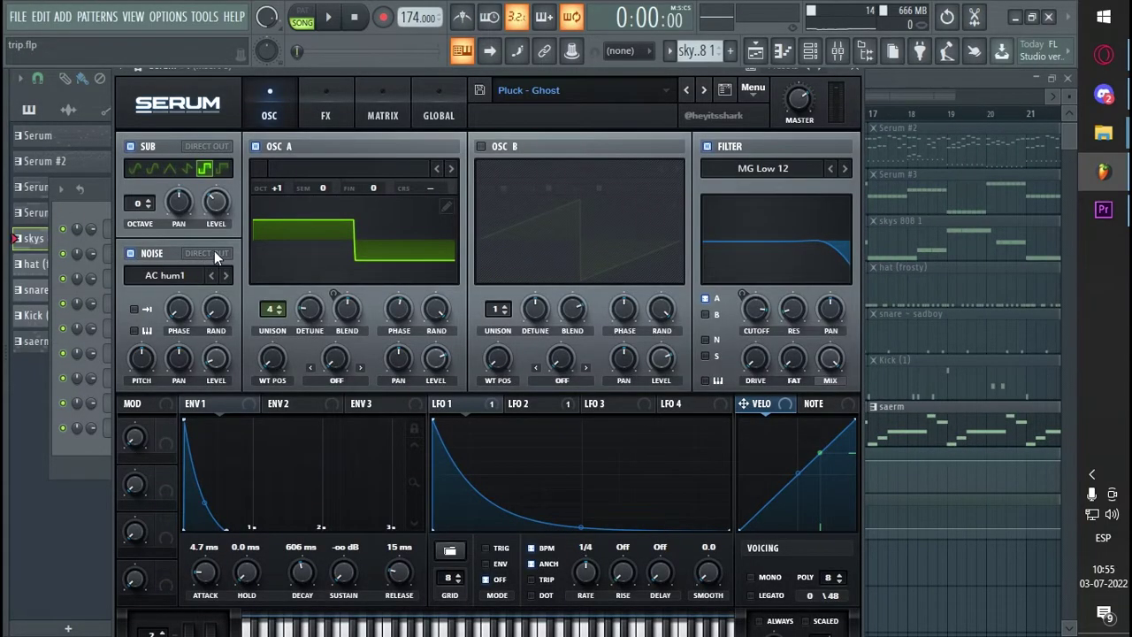
left_click(323, 115)
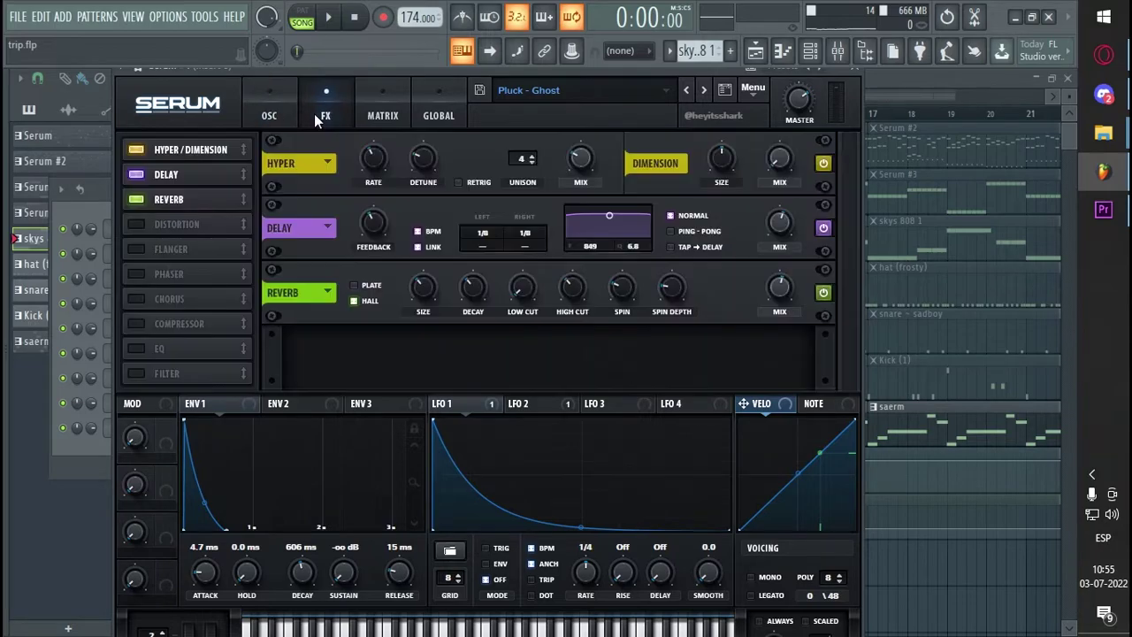
left_click(262, 109)
Close Serum, select the saerm pattern and play the full arrangement
left_click(754, 51)
left_click(303, 434)
key("space")
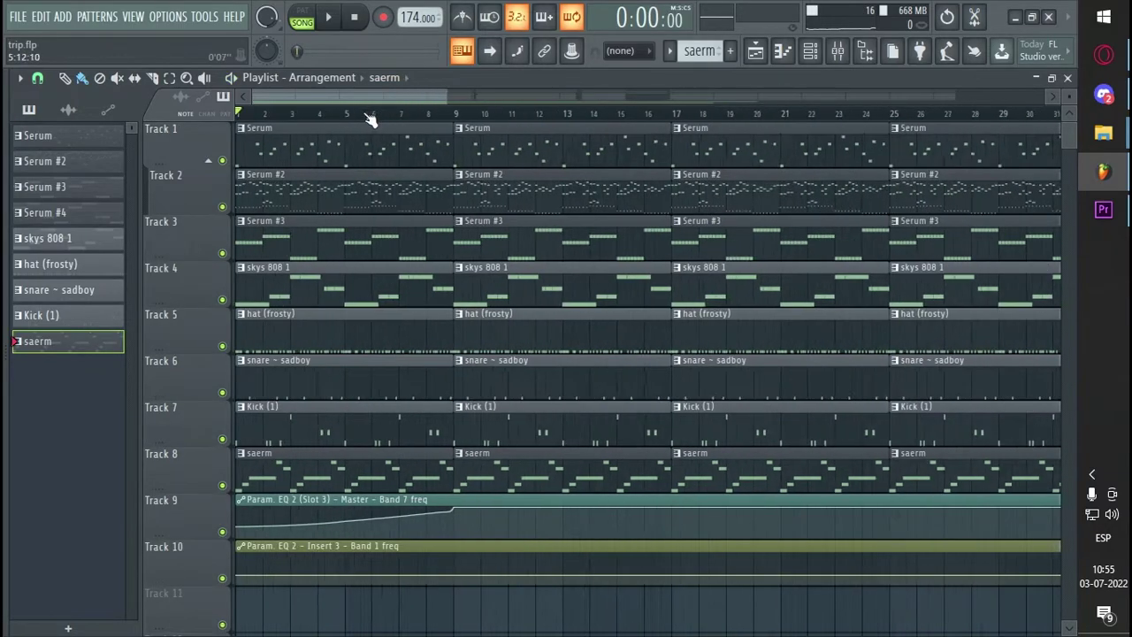
Zoom the playlist, glance at the mixer, and let the song play past bar 79
scroll(370, 120, "down", 3)
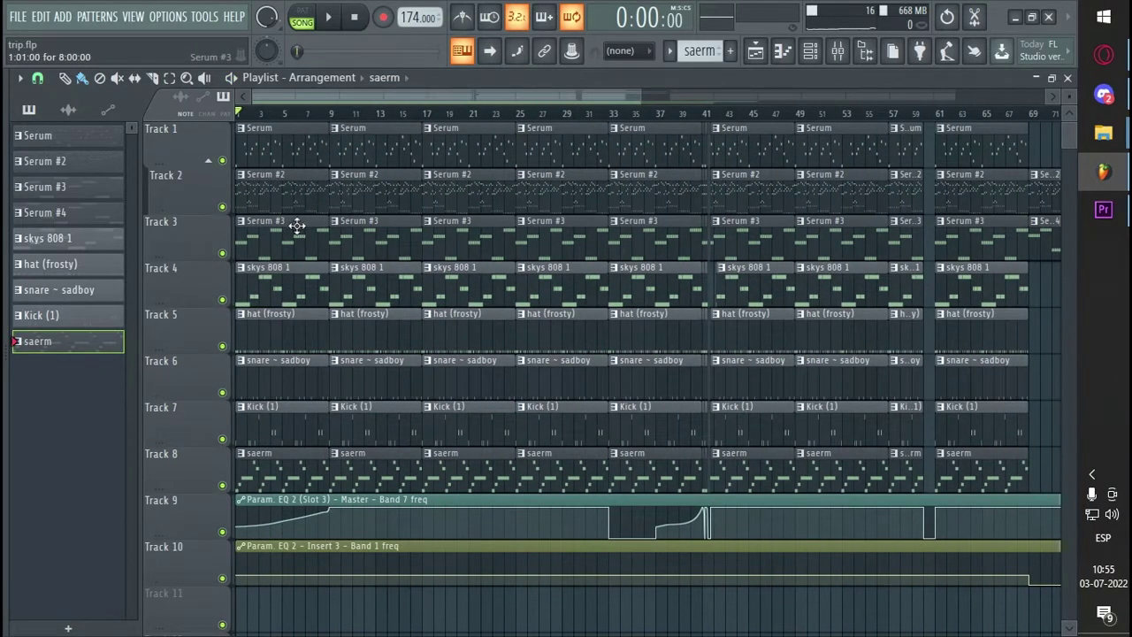
scroll(272, 124, "up", 2)
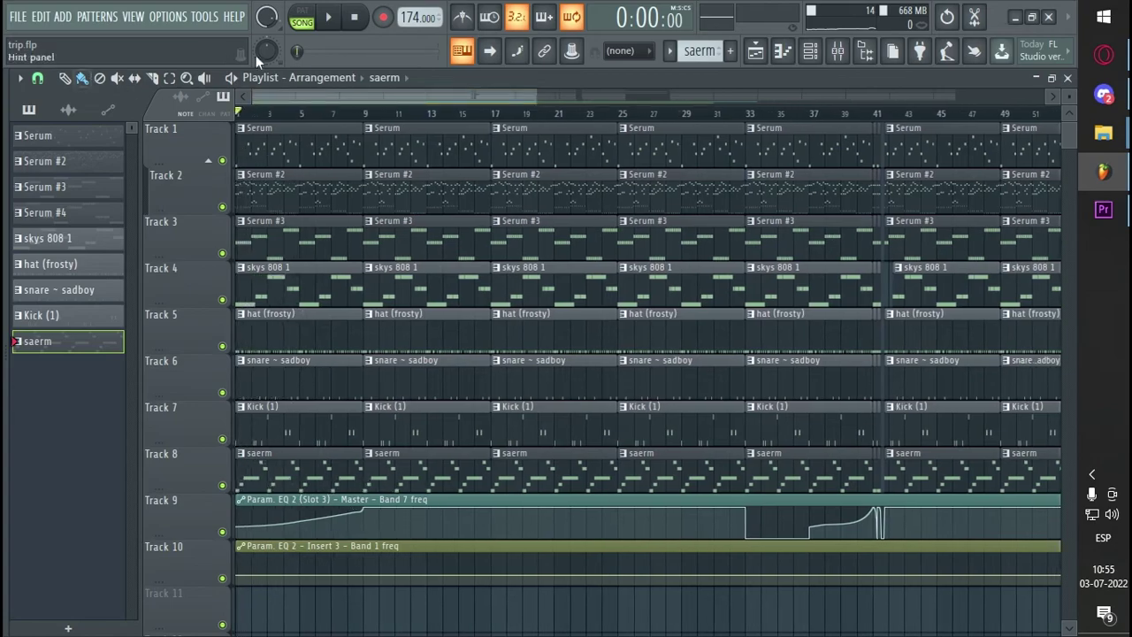
left_click(841, 53)
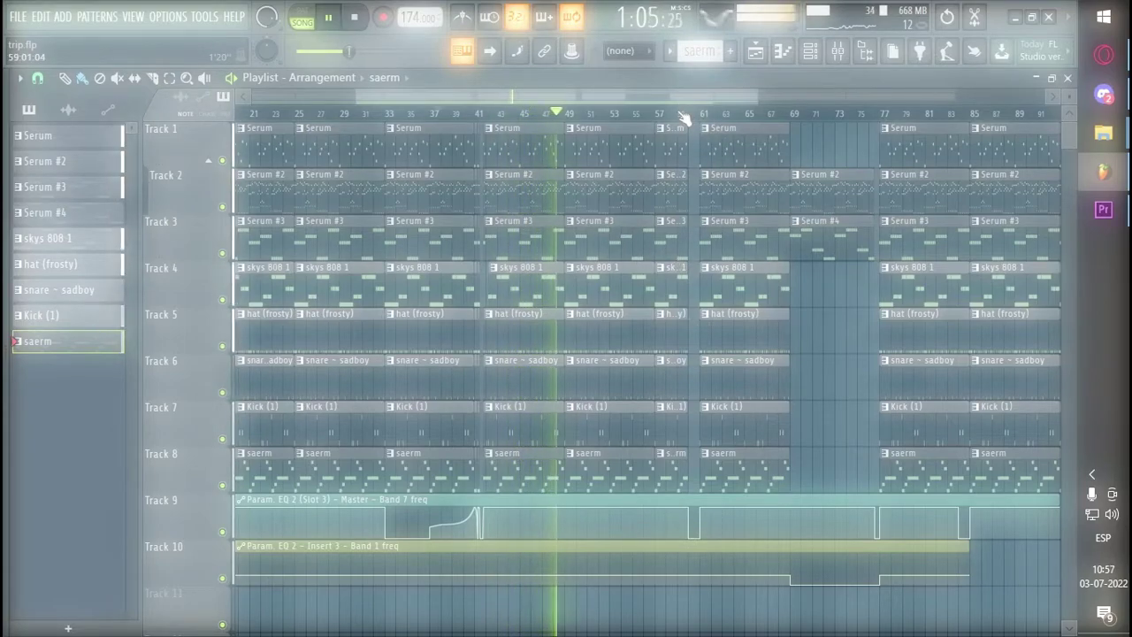
left_click_drag(682, 114, 667, 113)
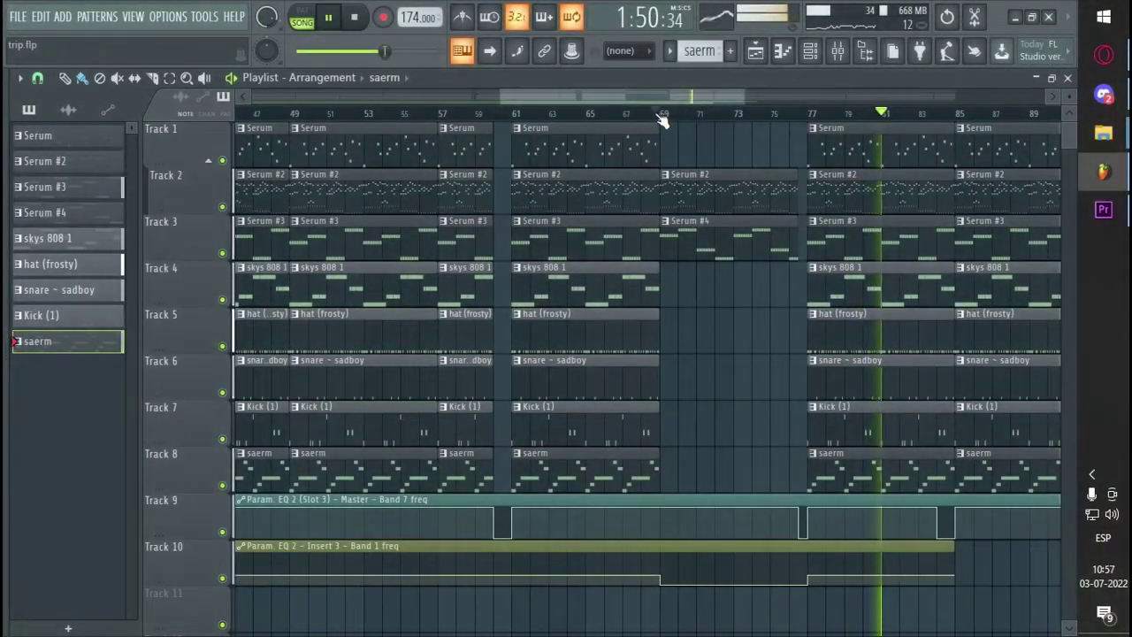
Stop playback so the song position returns to bar 69 (1:33), zooming the playlist to inspect it
key("space")
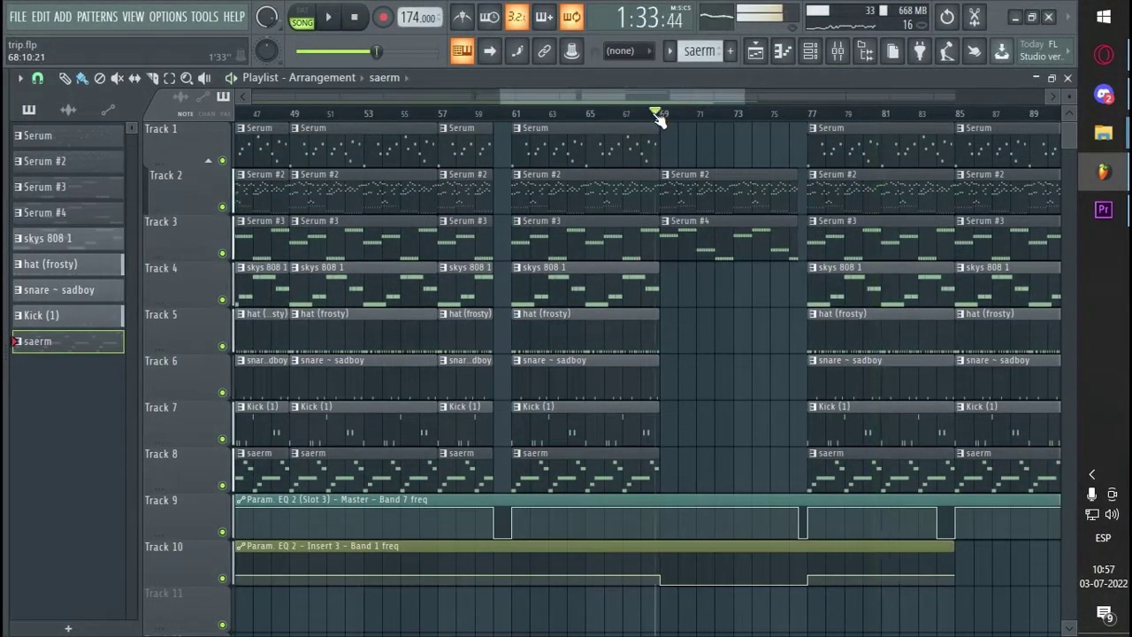
scroll(659, 119, "down", 3)
scroll(415, 119, "up", 3)
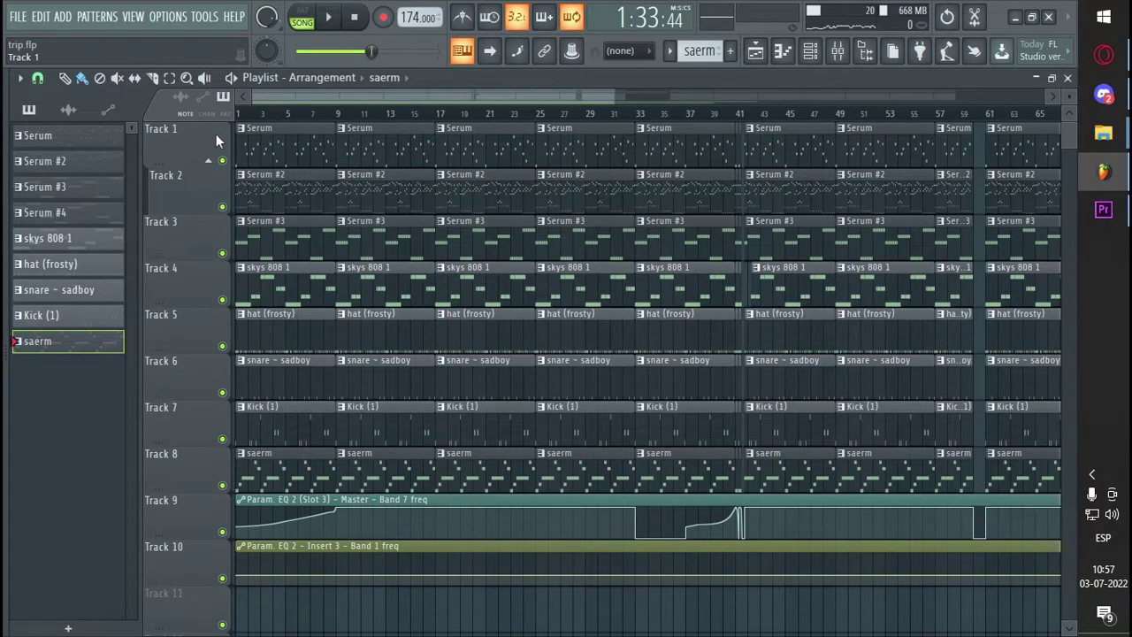
scroll(622, 115, "down", 2)
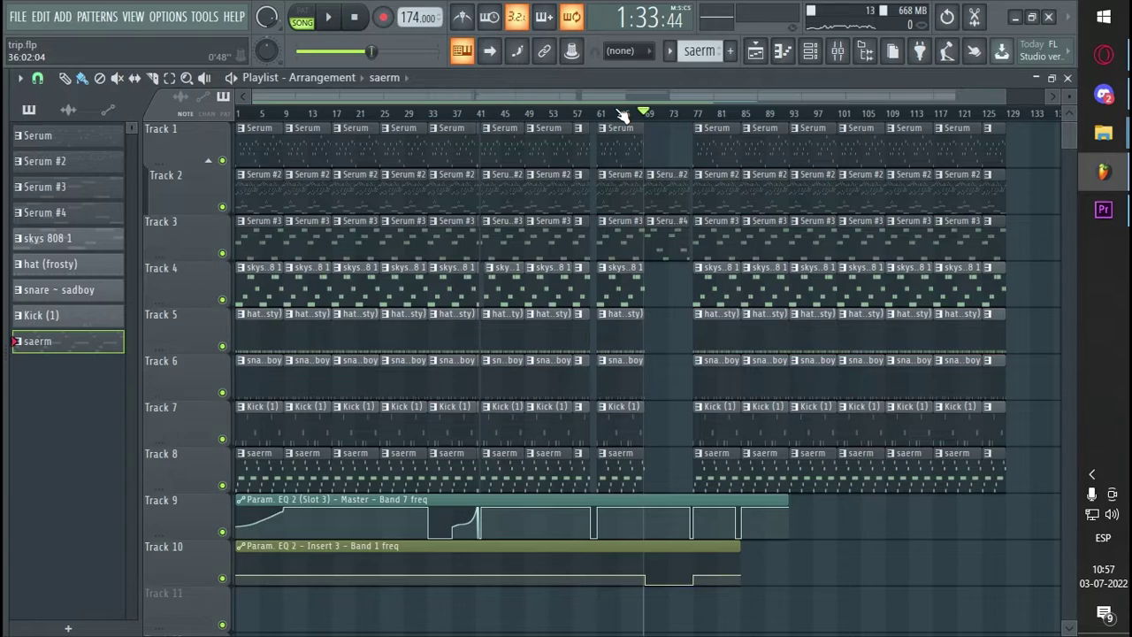
scroll(666, 115, "up", 3)
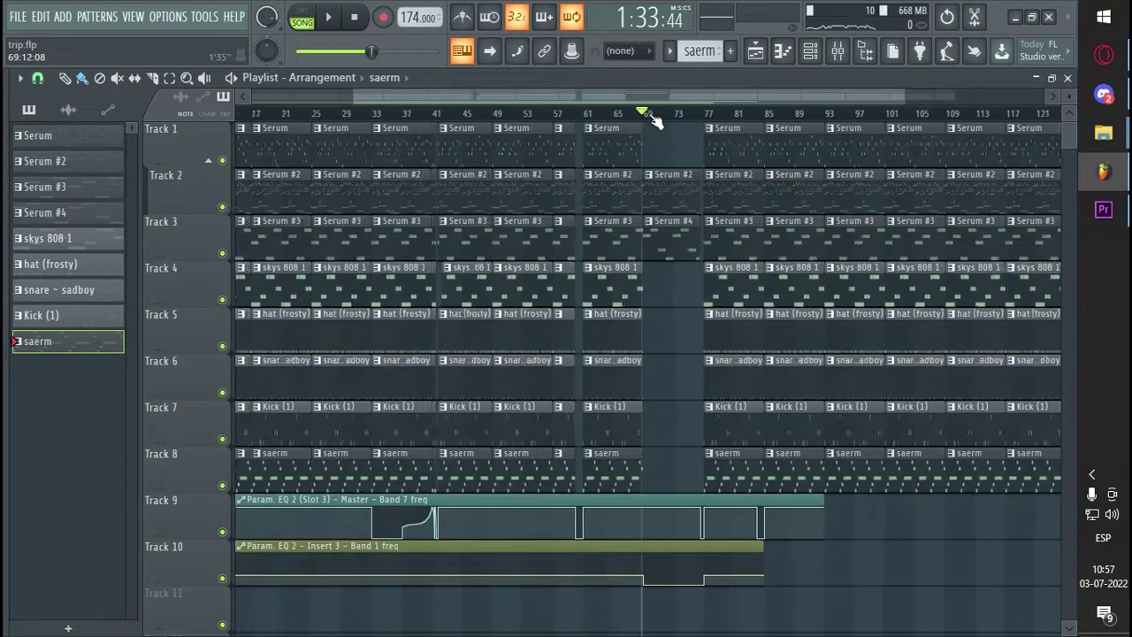